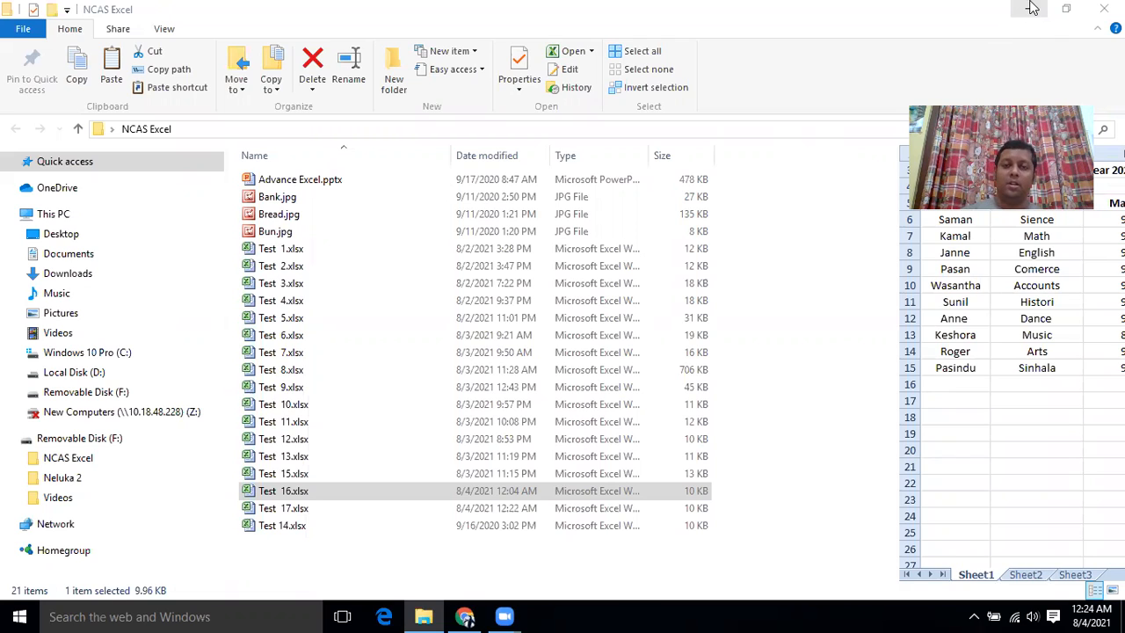
Open the workbook Test 16.xlsx and start a spelling check that continues from the beginning of the sheet.
{"action": "double_click", "coordinate": [279, 493]}
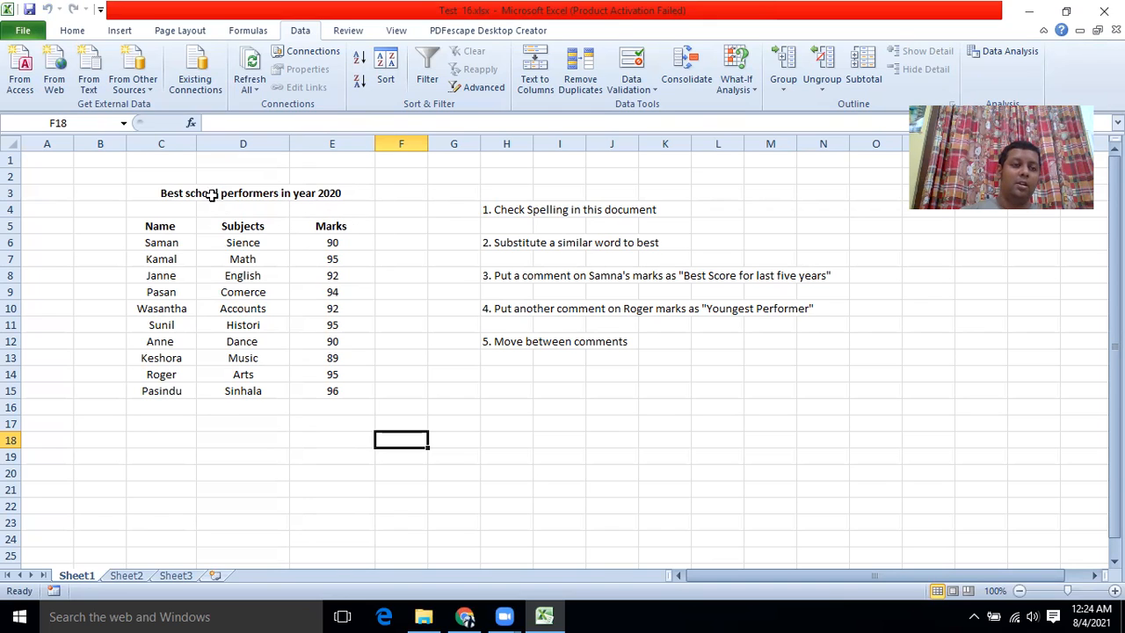
{"action": "left_click", "coordinate": [348, 32]}
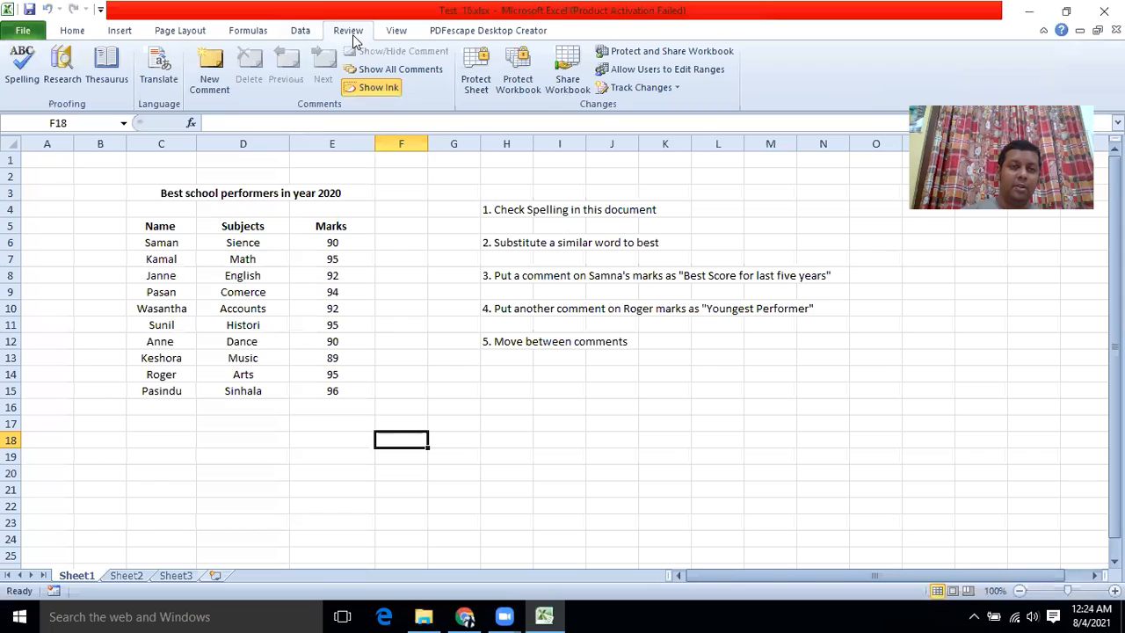
{"action": "left_click", "coordinate": [20, 81]}
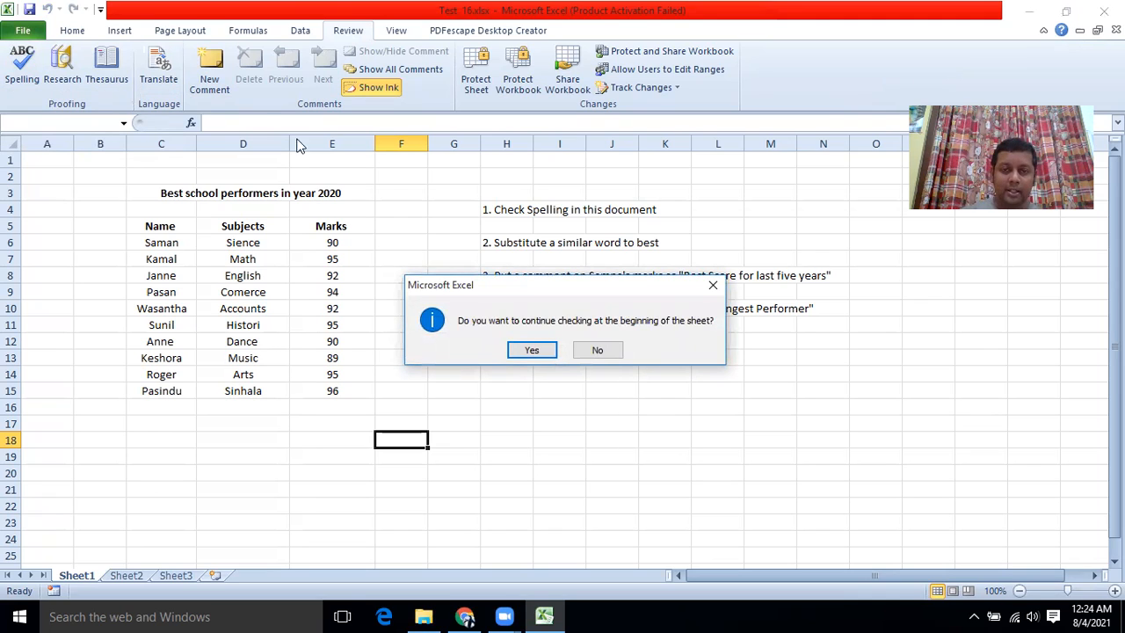
{"action": "left_click", "coordinate": [529, 351]}
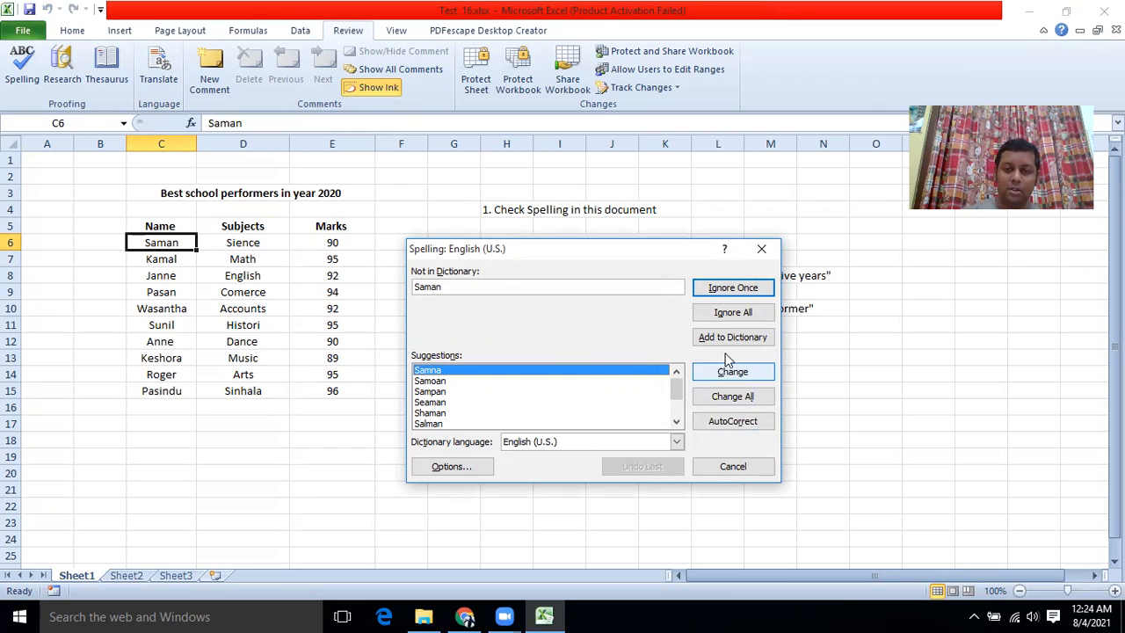
Correct "Sience" to "Science" and "Comerce" to "Commerce" in the Subjects column, ignoring the flagged personal names.
{"action": "left_click", "coordinate": [722, 290]}
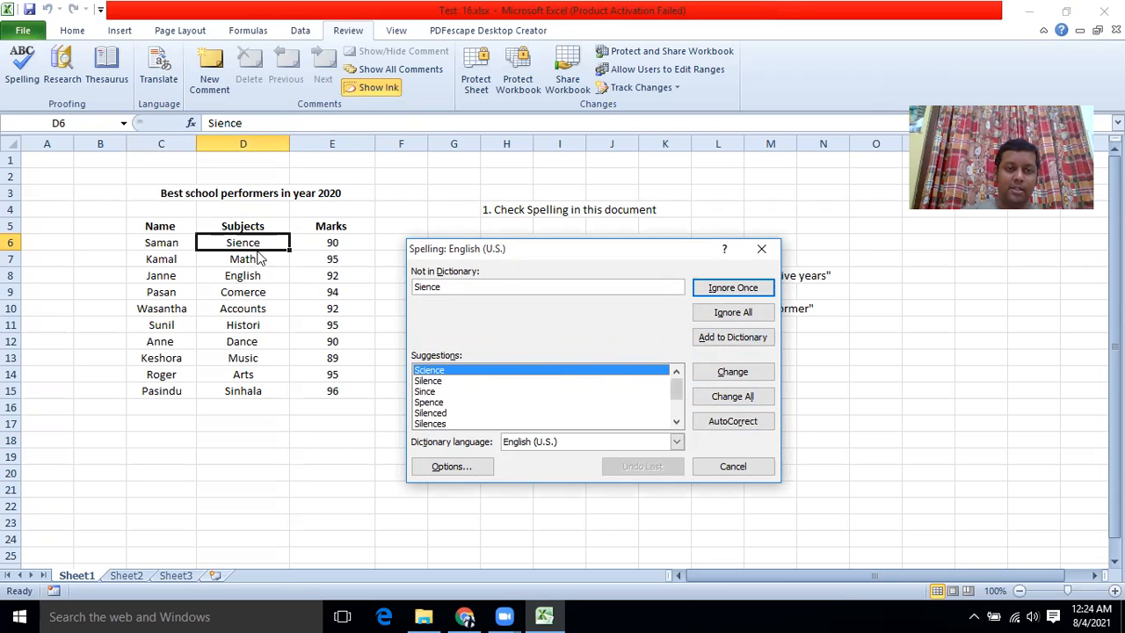
{"action": "left_click", "coordinate": [740, 376]}
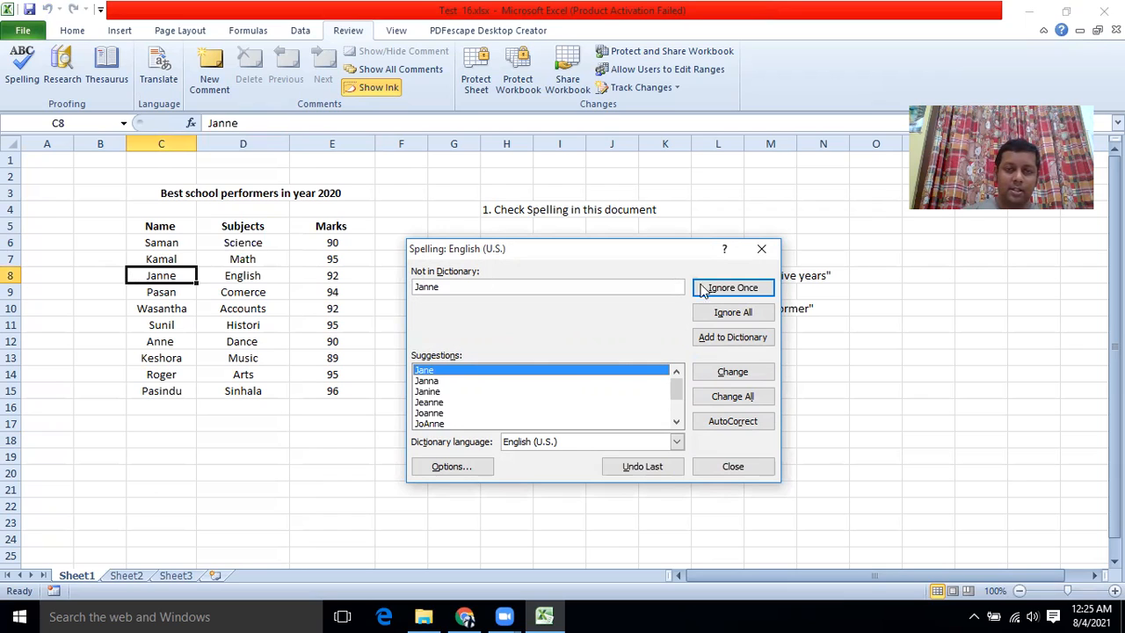
{"action": "left_click", "coordinate": [729, 292]}
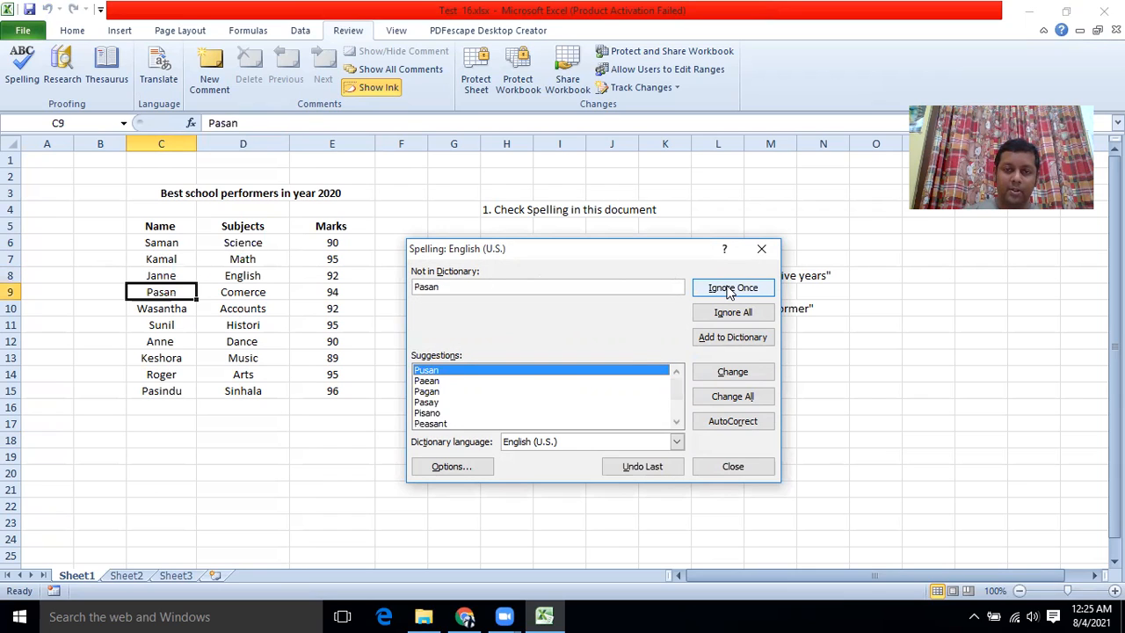
{"action": "left_click", "coordinate": [728, 292]}
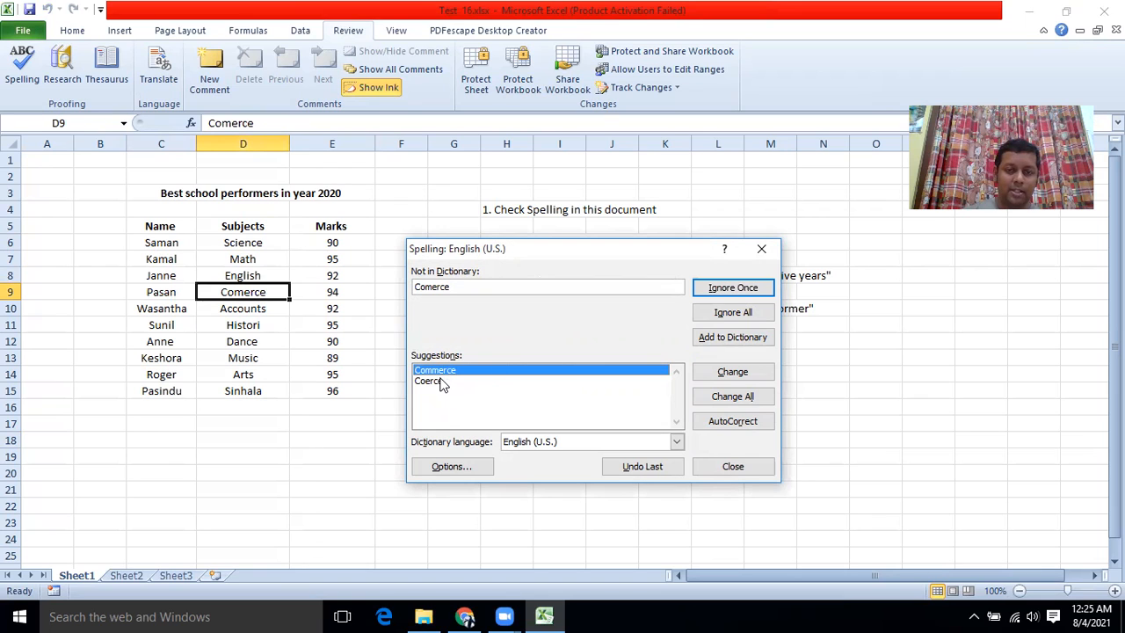
{"action": "left_click", "coordinate": [731, 376]}
Correct "Histori" to "History" in the Subjects column, ignore the remaining flagged names and finish the spelling check.
{"action": "left_click", "coordinate": [726, 292]}
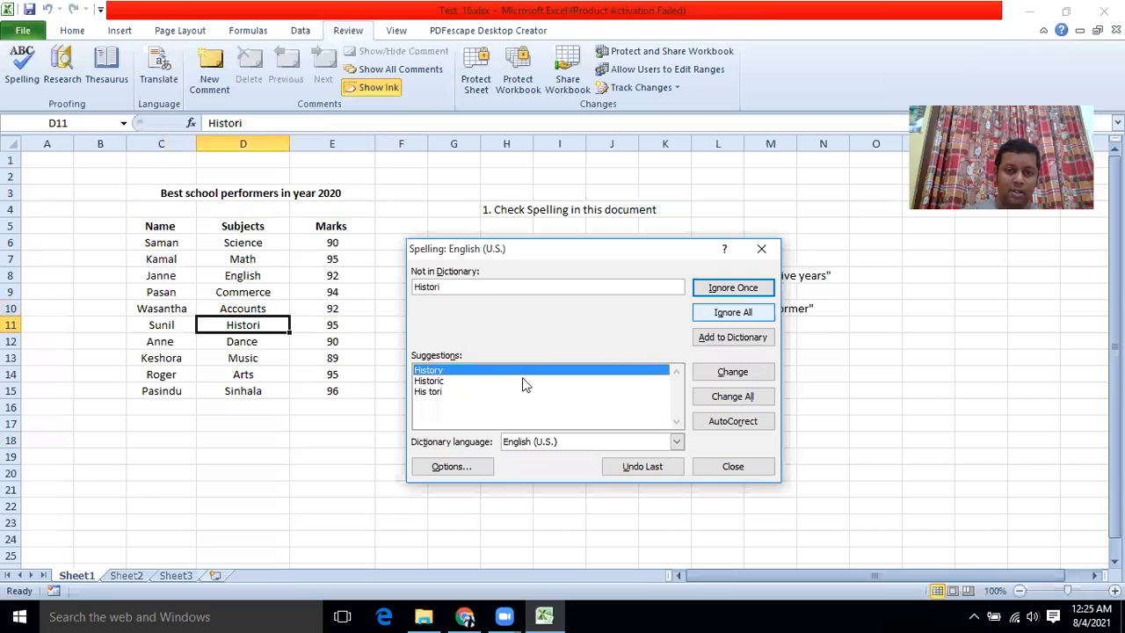
{"action": "left_click", "coordinate": [724, 373]}
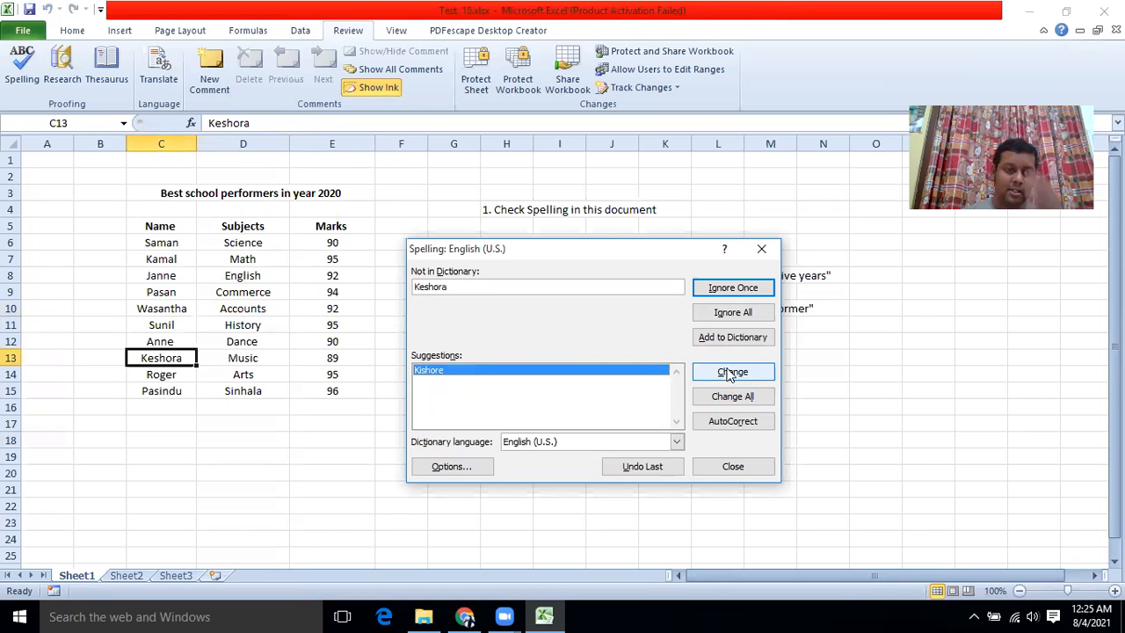
{"action": "left_click", "coordinate": [738, 292]}
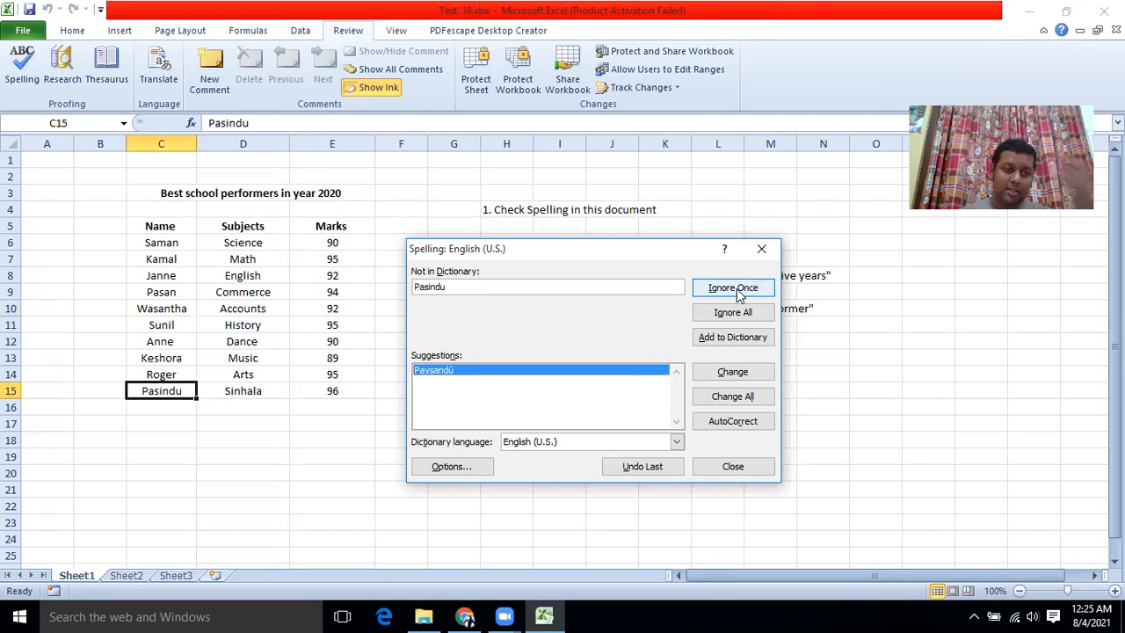
{"action": "left_click", "coordinate": [735, 290]}
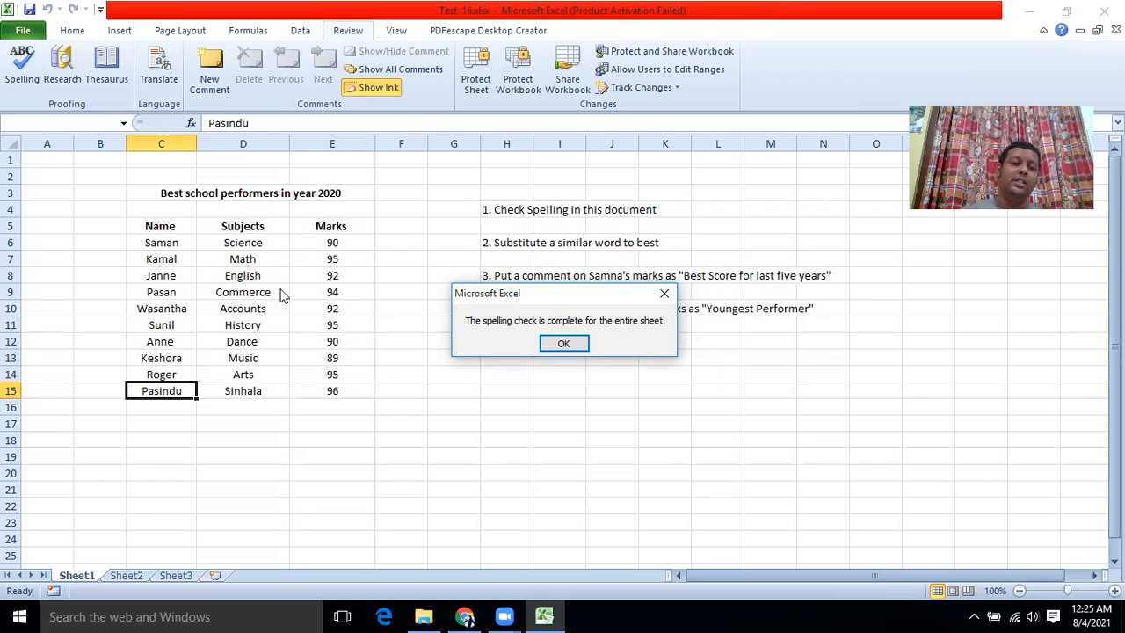
{"action": "left_click", "coordinate": [553, 346]}
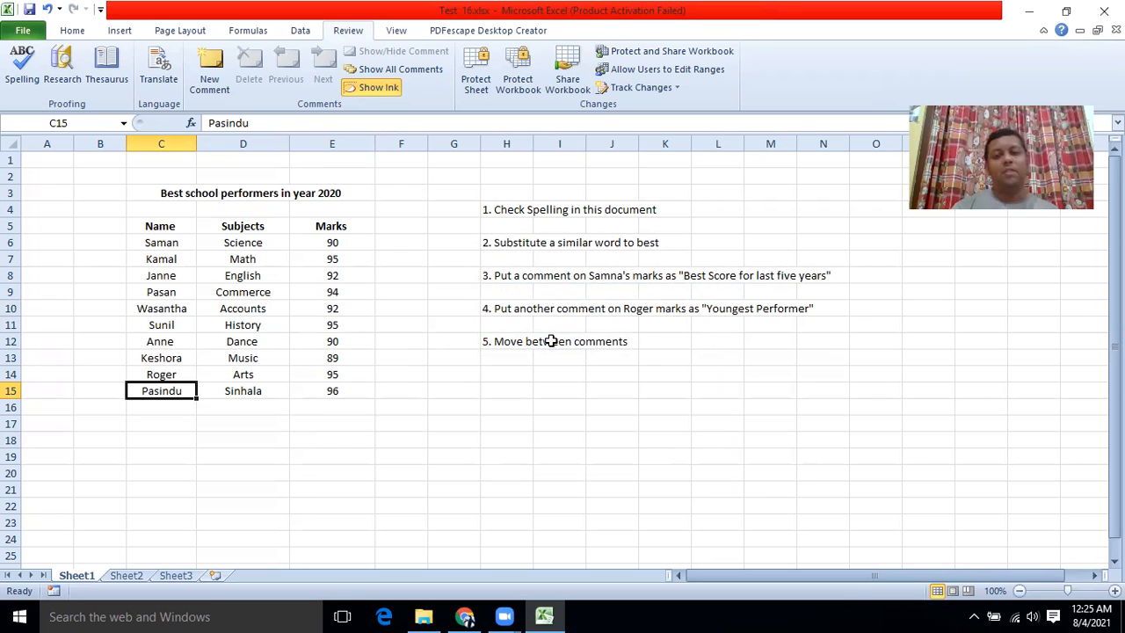
Look up synonyms for the title word "Best" from cell C3 in the Thesaurus.
{"action": "left_click", "coordinate": [175, 192]}
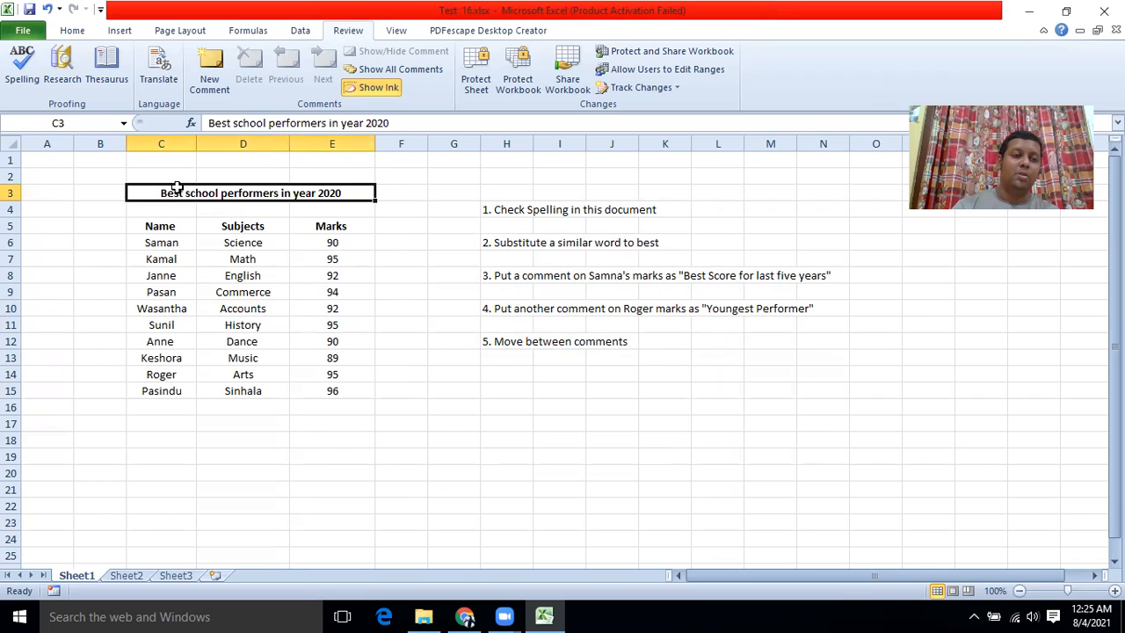
{"action": "left_click", "coordinate": [105, 84]}
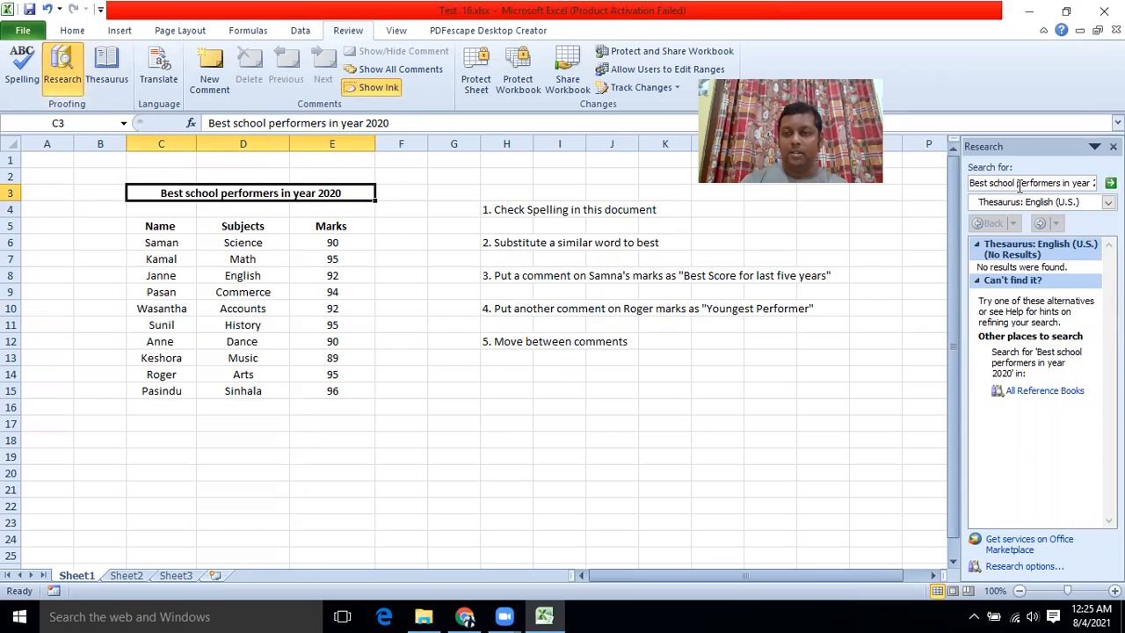
{"action": "left_click_drag", "start_coordinate": [989, 183], "coordinate": [1096, 183]}
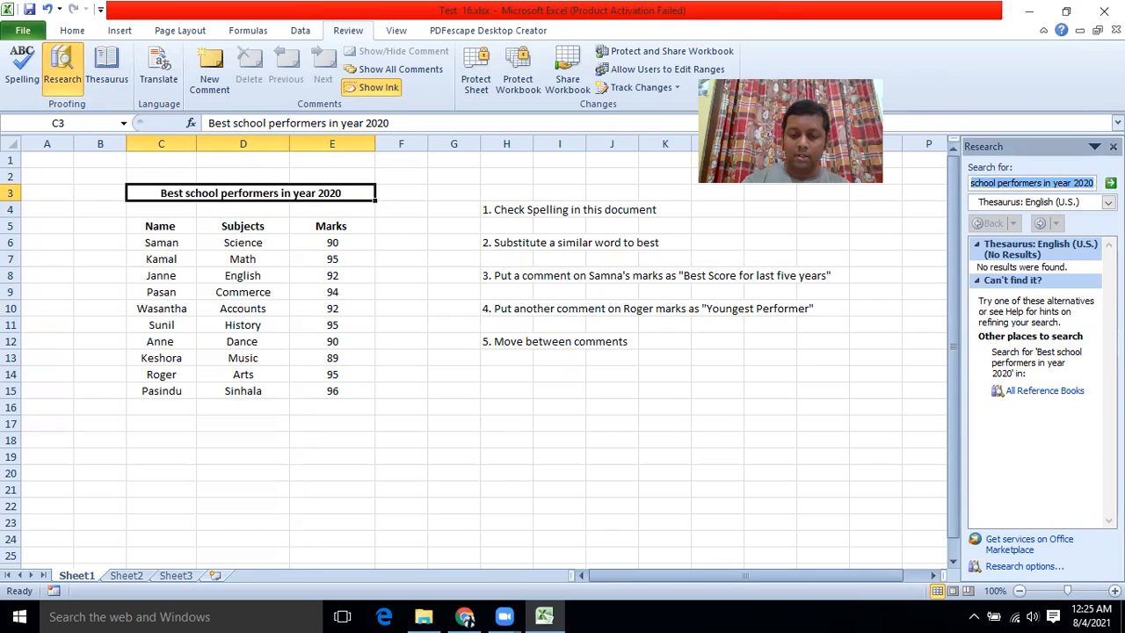
{"action": "key", "text": "BackSpace"}
{"action": "key", "text": "Return"}
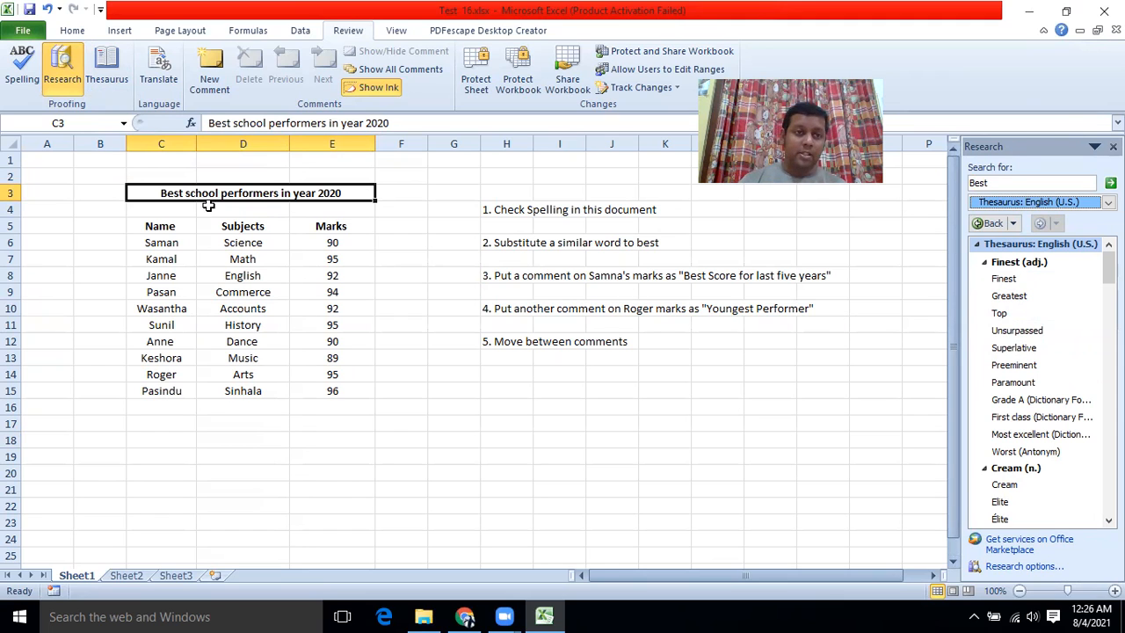
Replace the word "Best" with "Greatest" in the table title in C3.
{"action": "left_click", "coordinate": [182, 190]}
{"action": "double_click", "coordinate": [183, 191]}
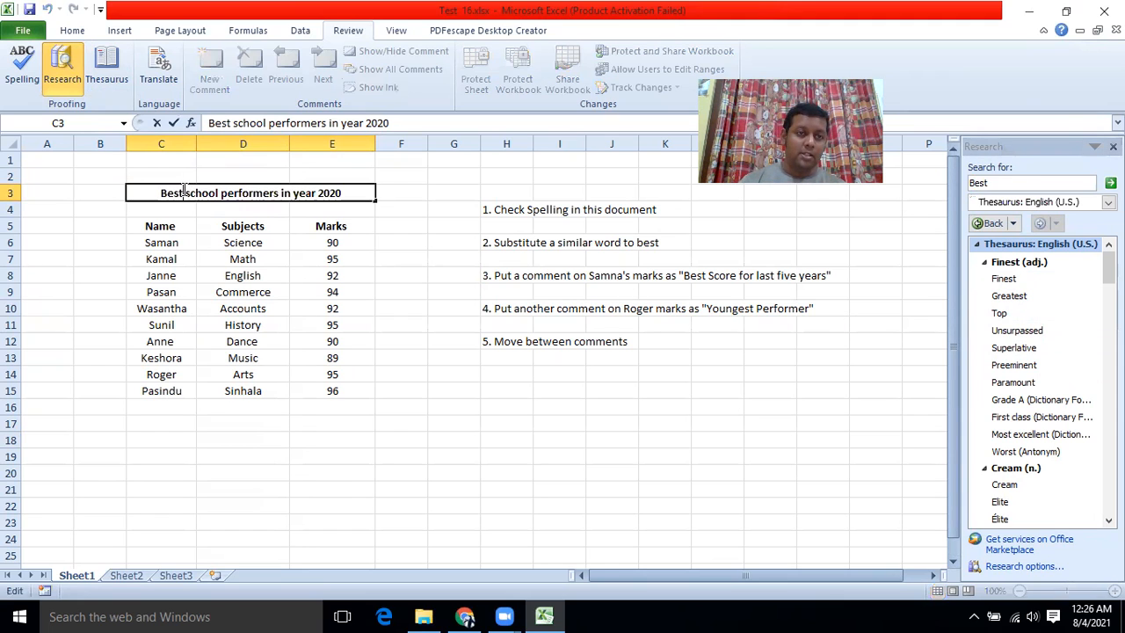
{"action": "key", "text": "BackSpace"}
{"action": "key", "text": "BackSpace"}
{"action": "key", "text": "BackSpace"}
{"action": "key", "text": "BackSpace"}
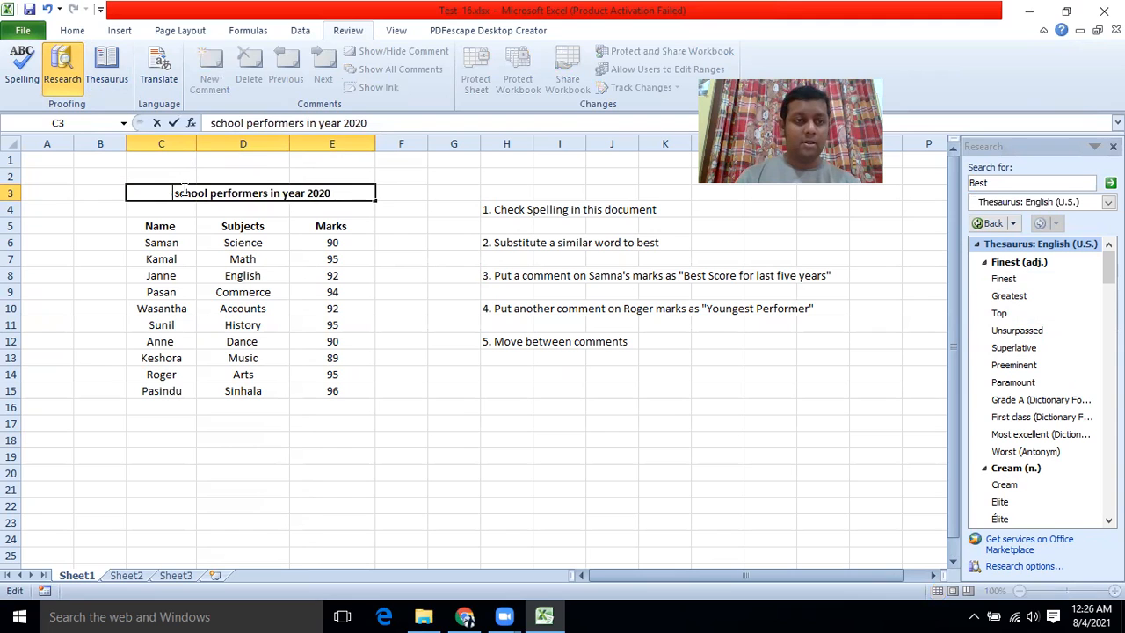
{"action": "type", "text": "Gr "}
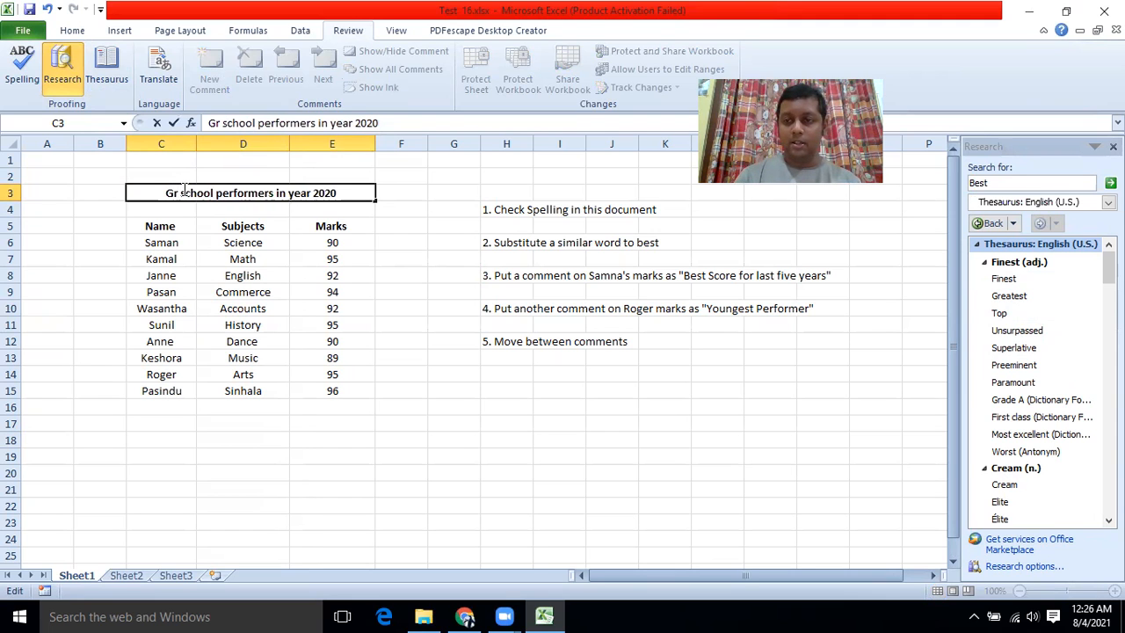
{"action": "type", "text": "ea"}
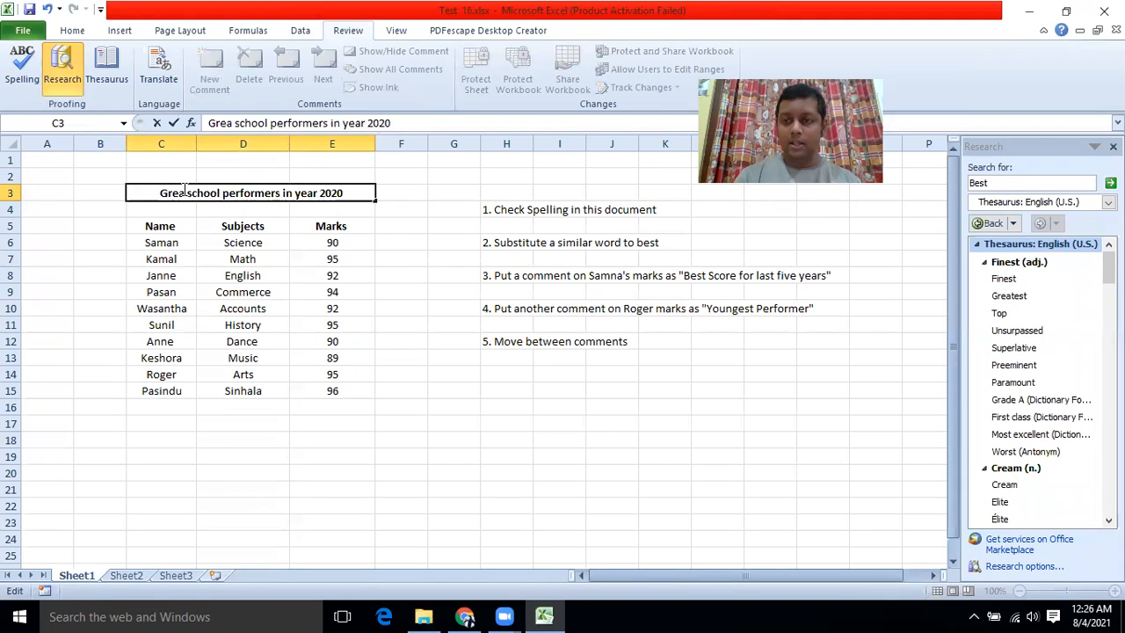
{"action": "type", "text": "test"}
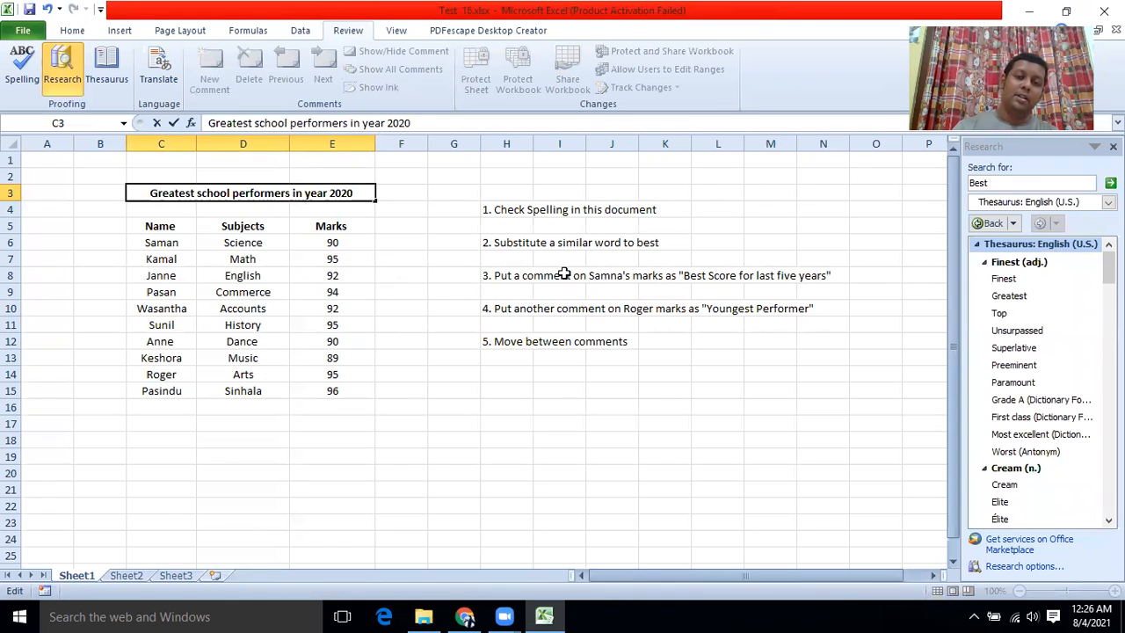
{"action": "left_click", "coordinate": [320, 289]}
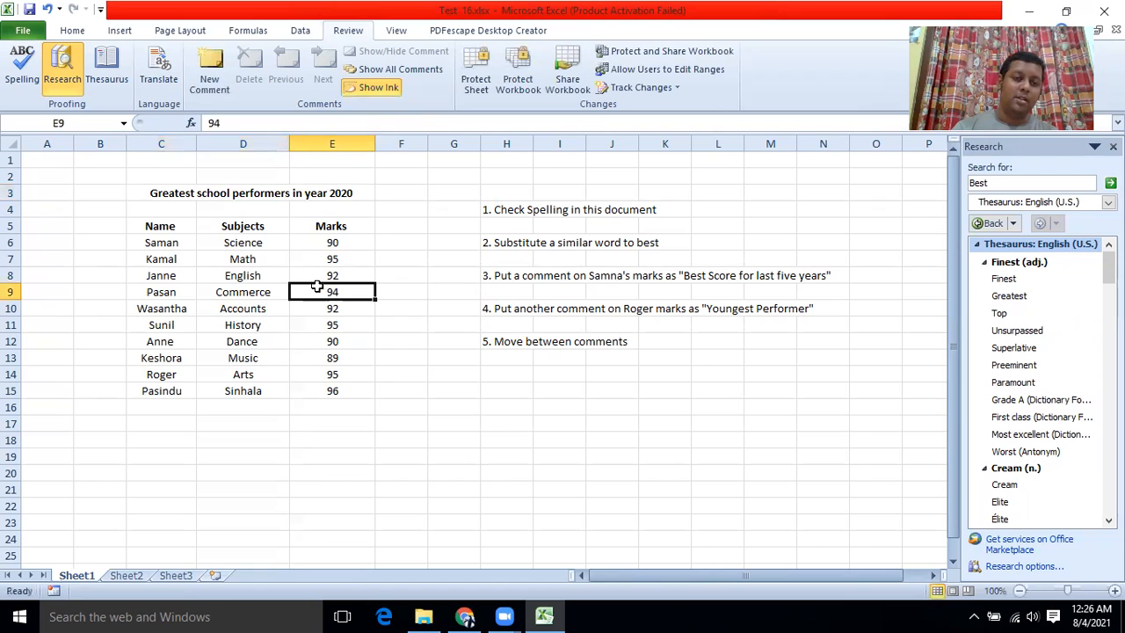
Add a comment to the Science marks in E6 reading "Best score for Scince in year 2020".
{"action": "left_click", "coordinate": [301, 242]}
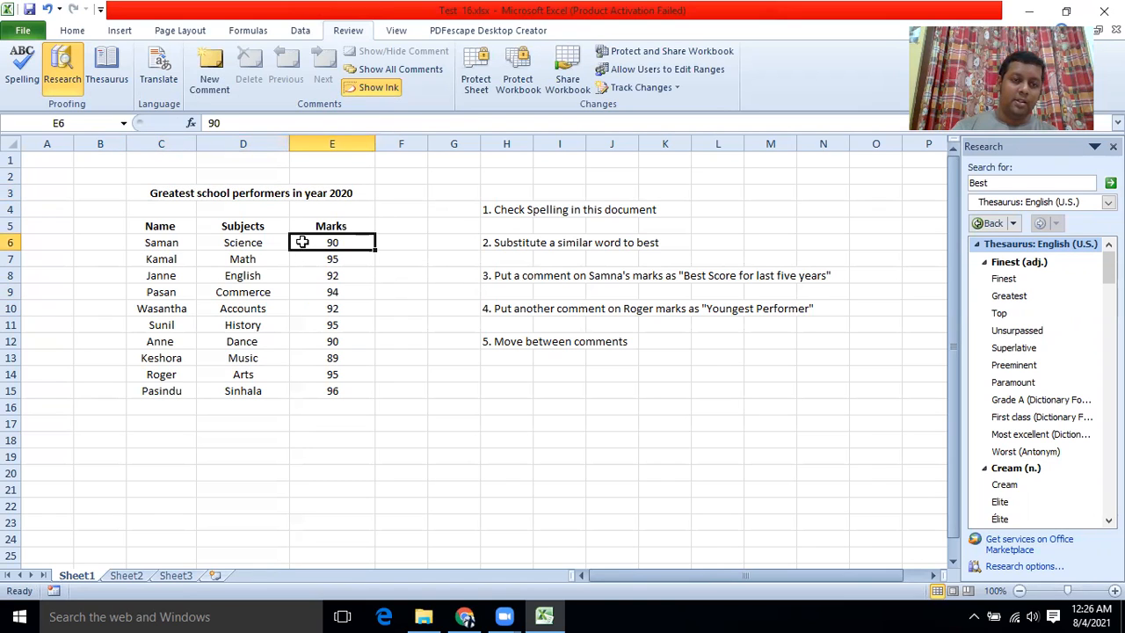
{"action": "left_click", "coordinate": [214, 83]}
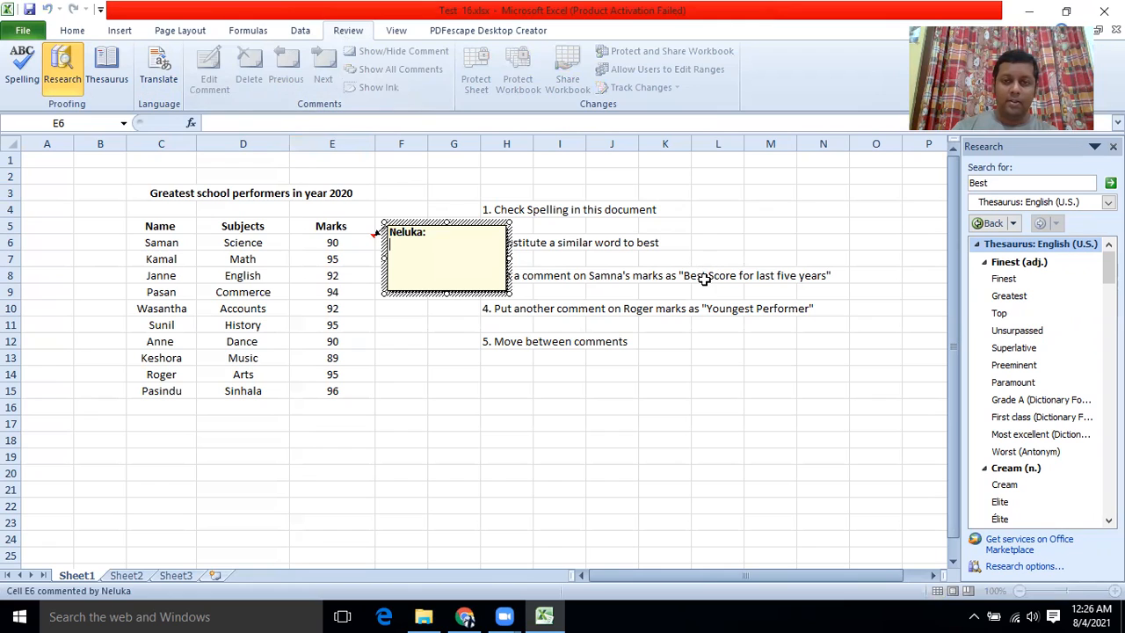
{"action": "left_click", "coordinate": [443, 244]}
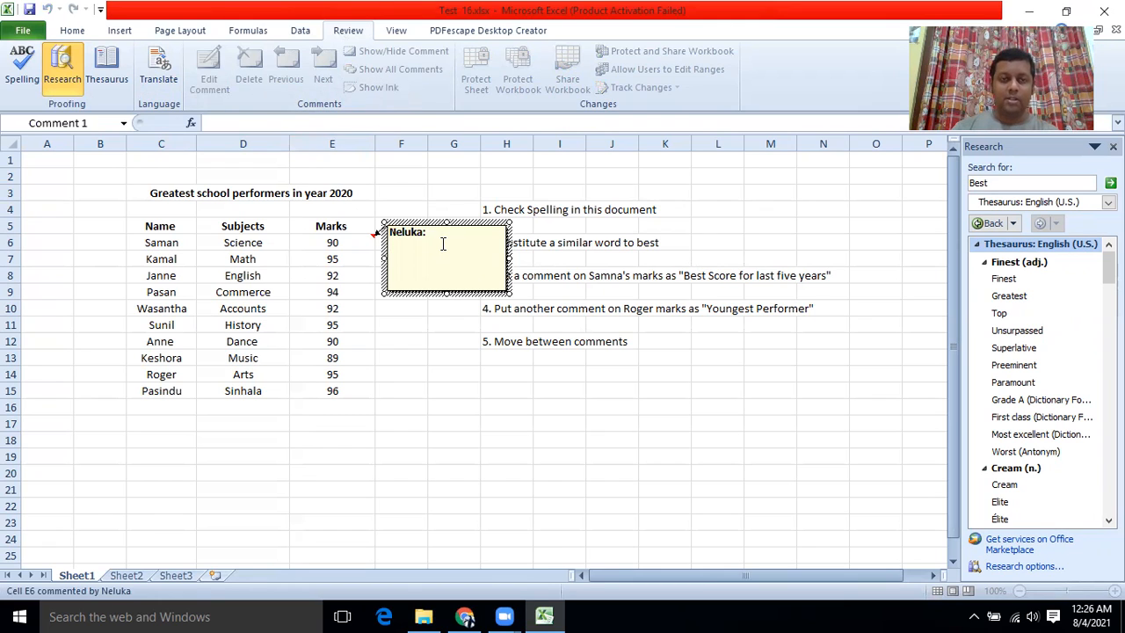
{"action": "type", "text": "Best score for Scince in yea"}
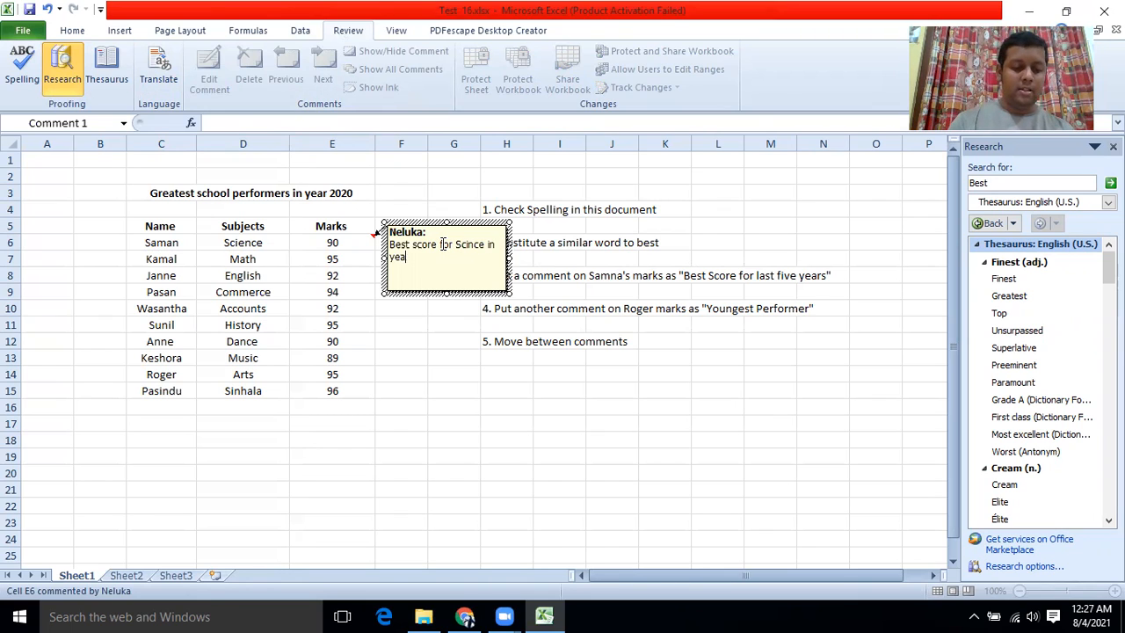
{"action": "type", "text": "2020"}
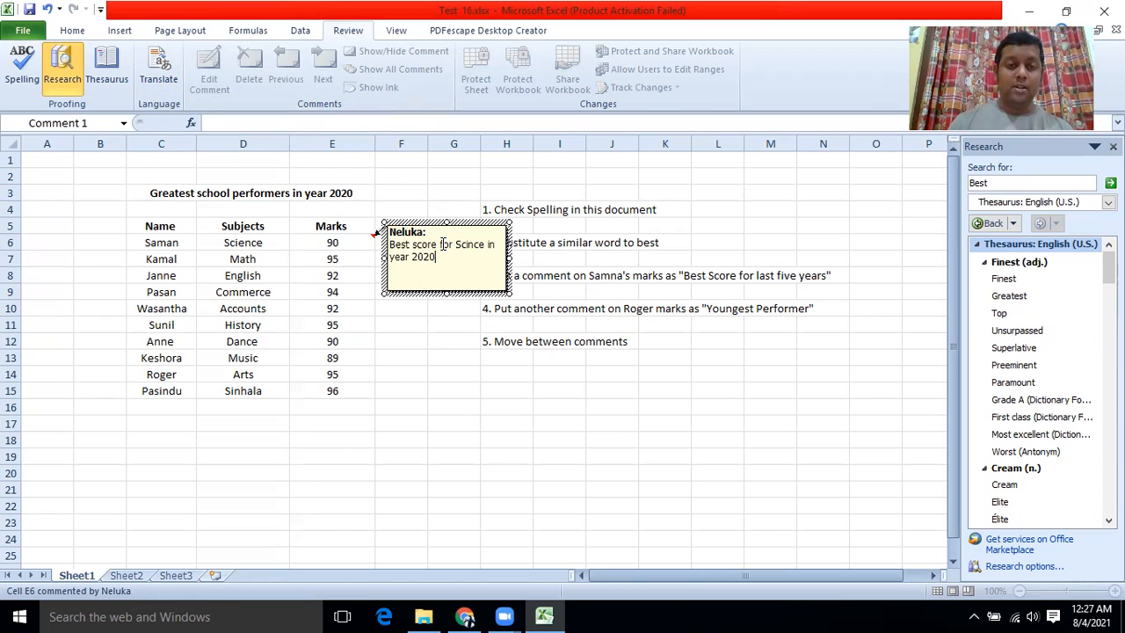
{"action": "left_click", "coordinate": [494, 405]}
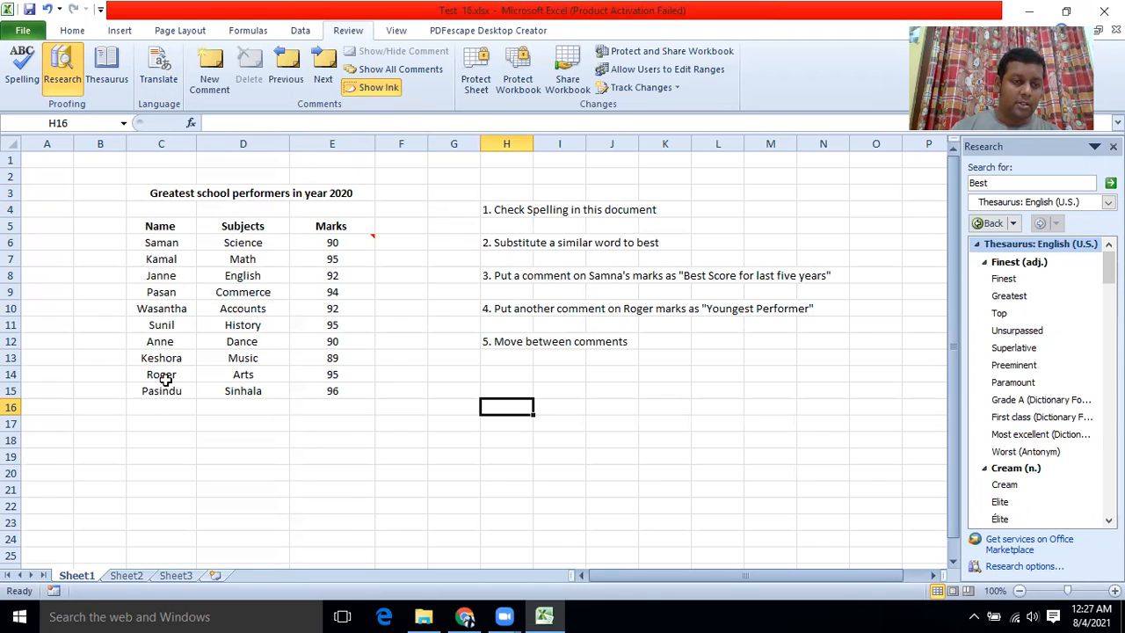
Add a comment to the Arts marks in E14 reading "Youngest Performer".
{"action": "left_click", "coordinate": [338, 376]}
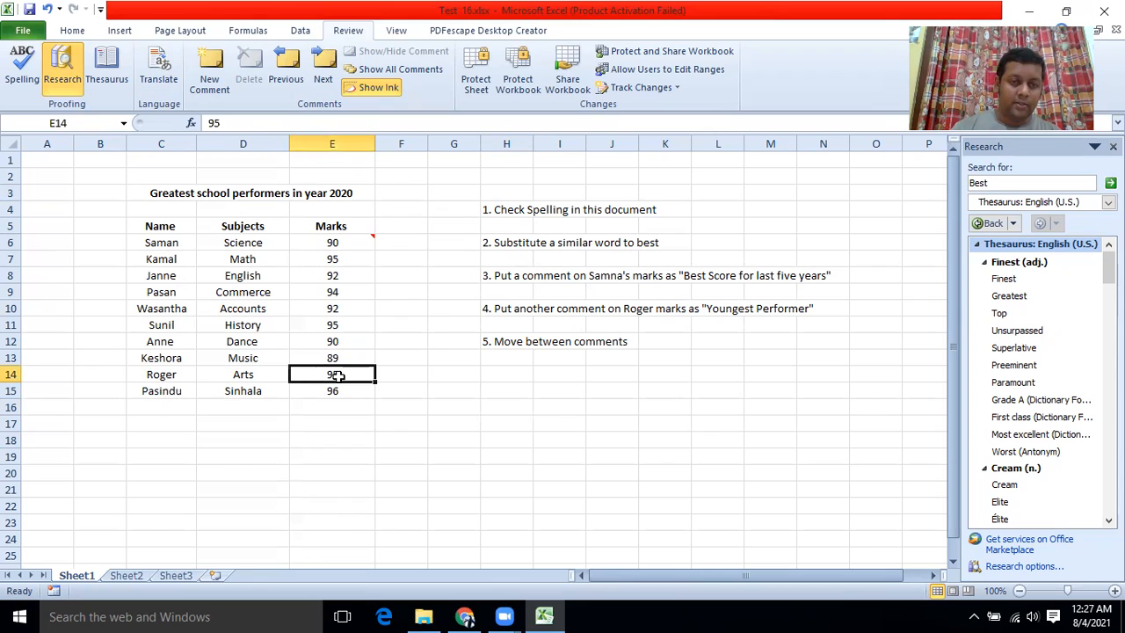
{"action": "left_click", "coordinate": [204, 77]}
{"action": "type", "text": "Y"}
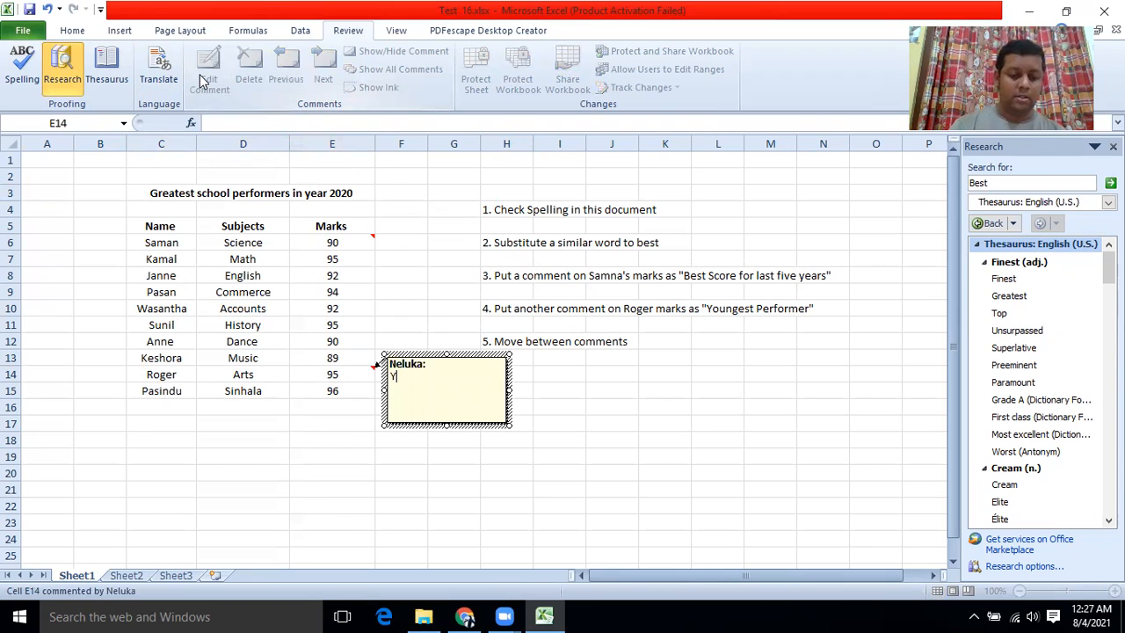
{"action": "type", "text": "oungest"}
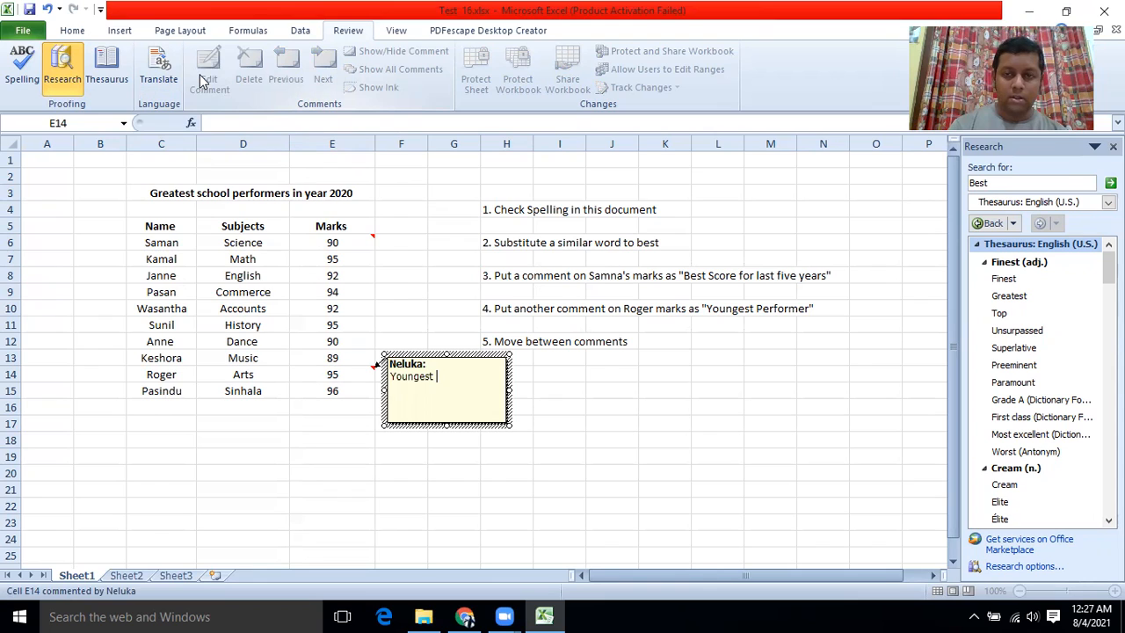
{"action": "type", "text": "p"}
{"action": "key", "text": "BackSpace"}
{"action": "type", "text": "Performer"}
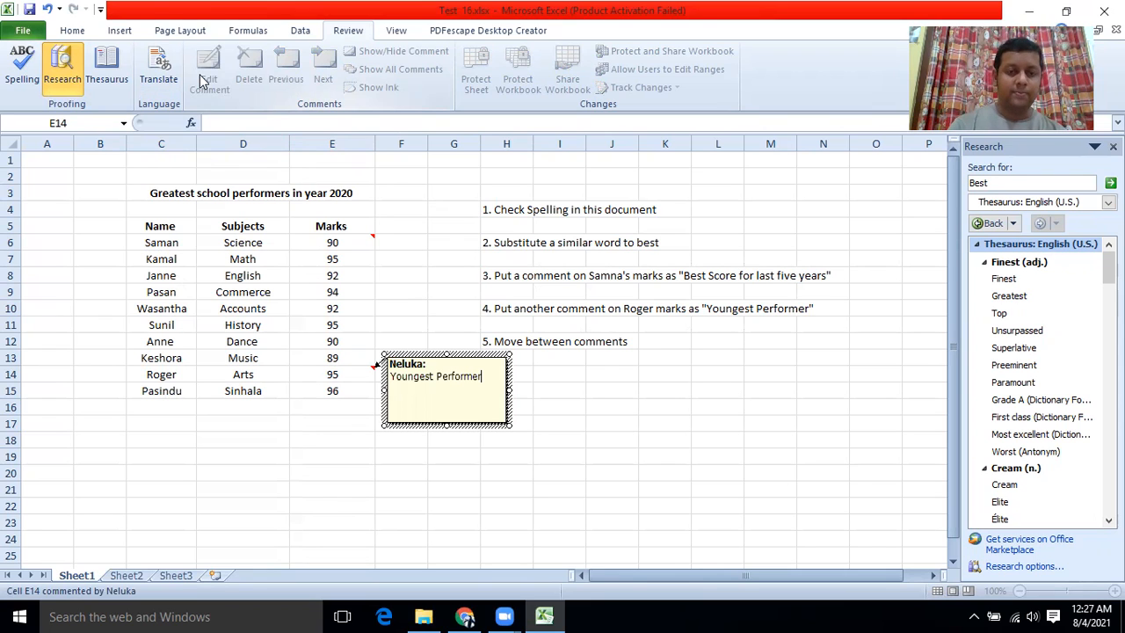
{"action": "left_click", "coordinate": [276, 470]}
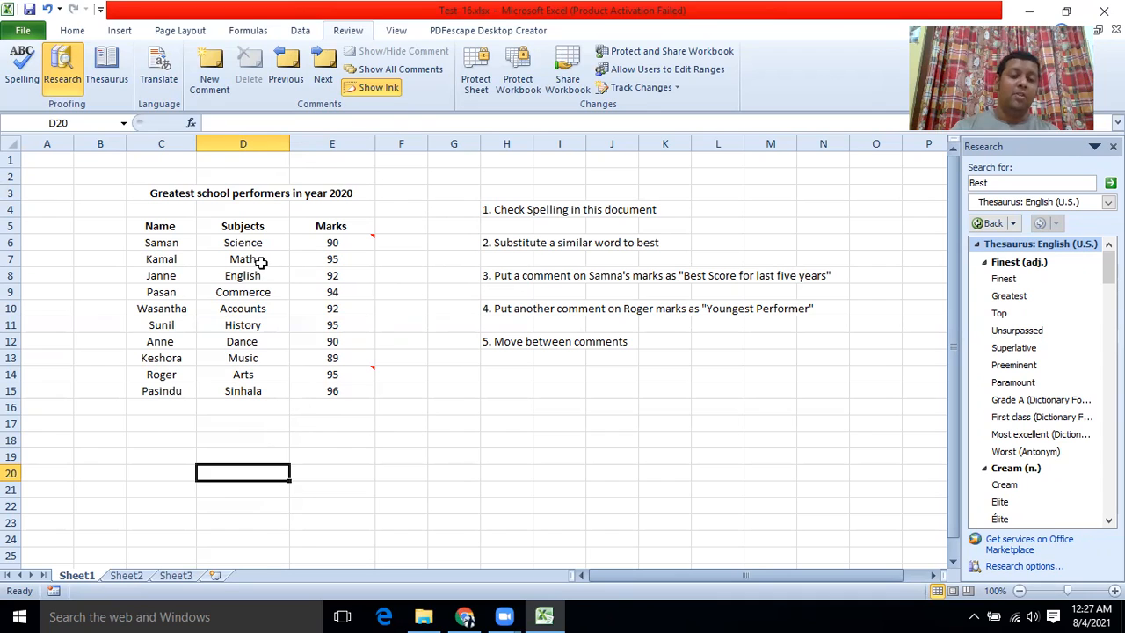
Move between the comments, starting at the Science marks in E6 and advancing to the one on the Arts marks in E14.
{"action": "left_click", "coordinate": [351, 239]}
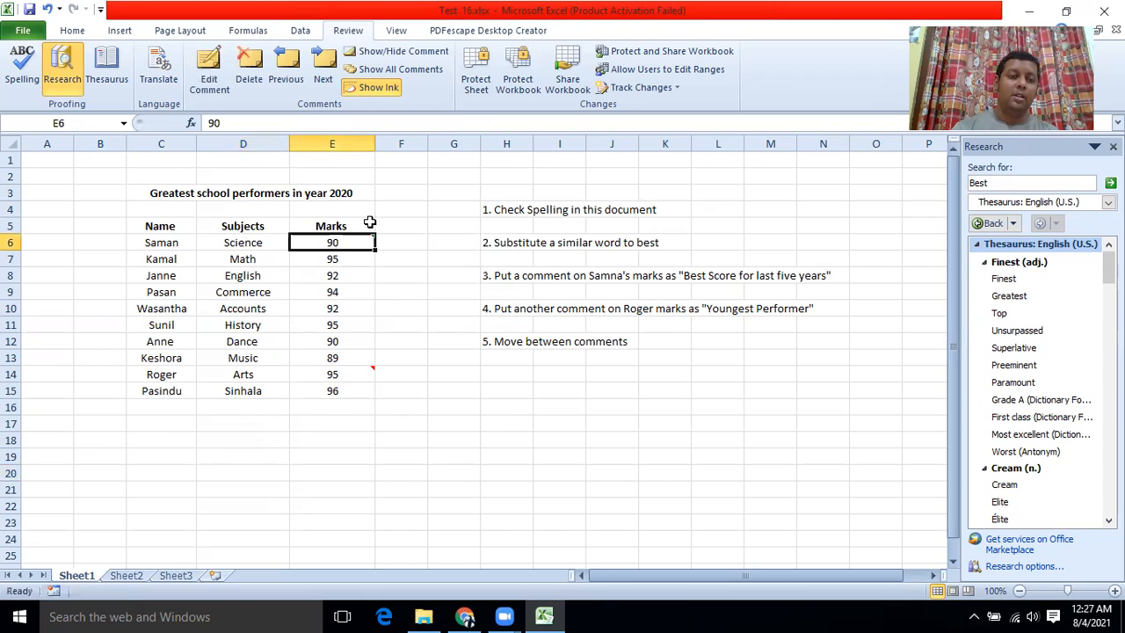
{"action": "mouse_move", "coordinate": [369, 240]}
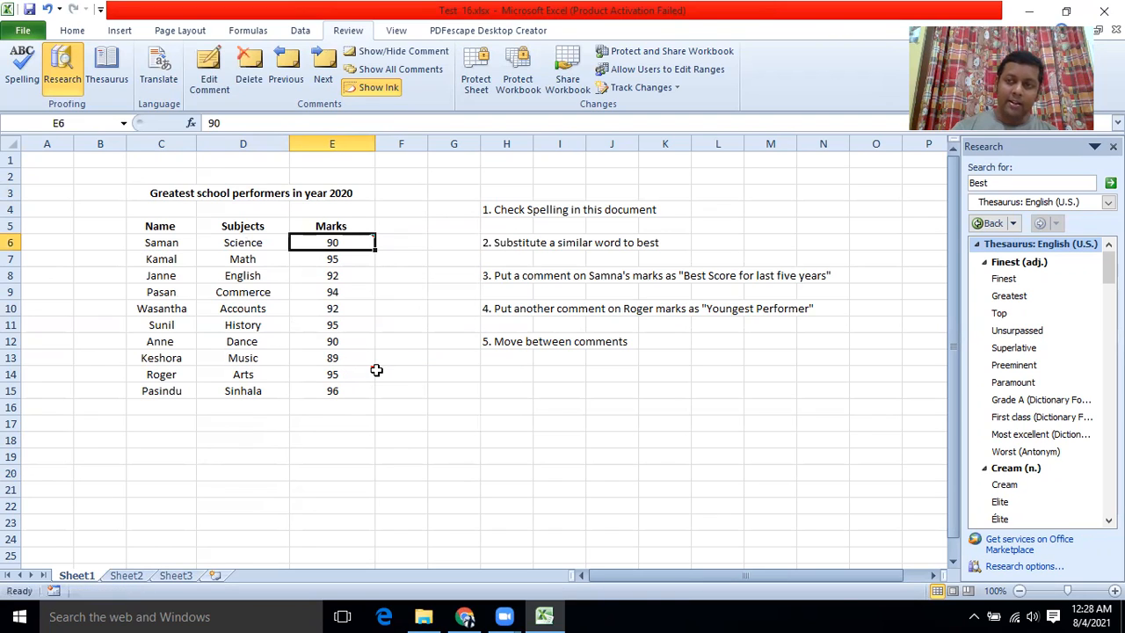
{"action": "left_click", "coordinate": [320, 68]}
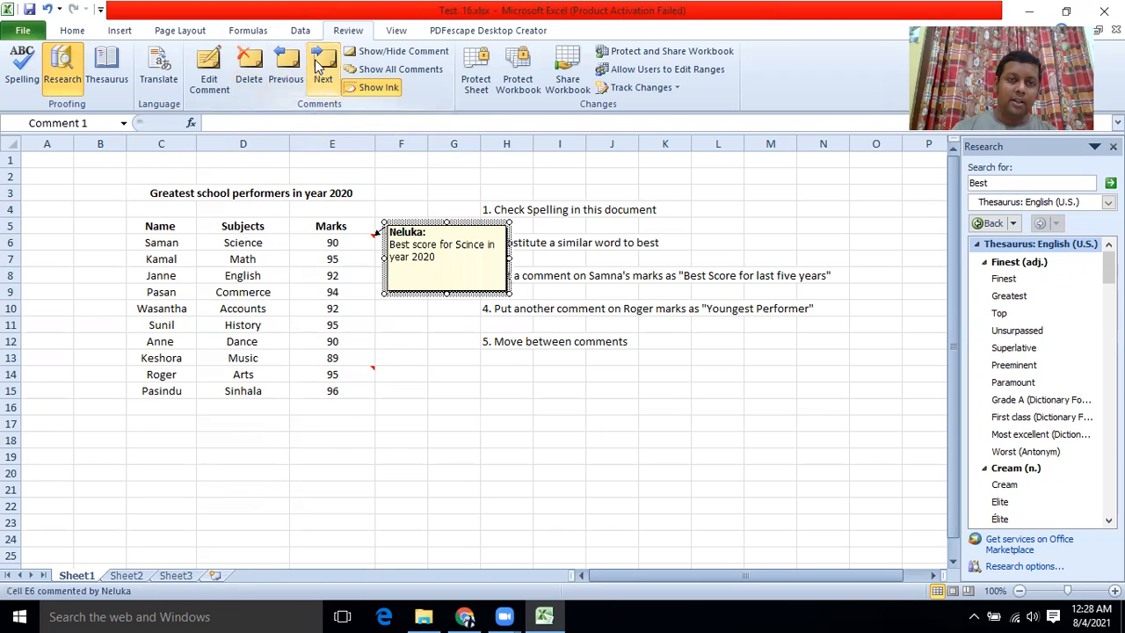
{"action": "left_click", "coordinate": [320, 68]}
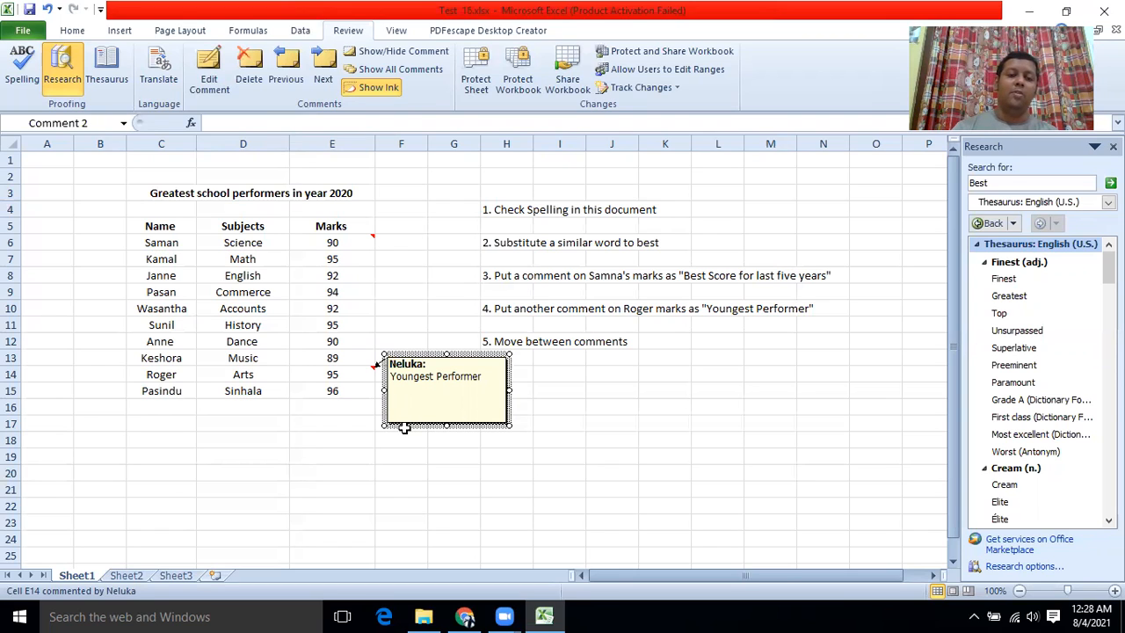
Delete the comment from the Arts marks in E14.
{"action": "left_click", "coordinate": [365, 435]}
{"action": "left_click", "coordinate": [371, 370]}
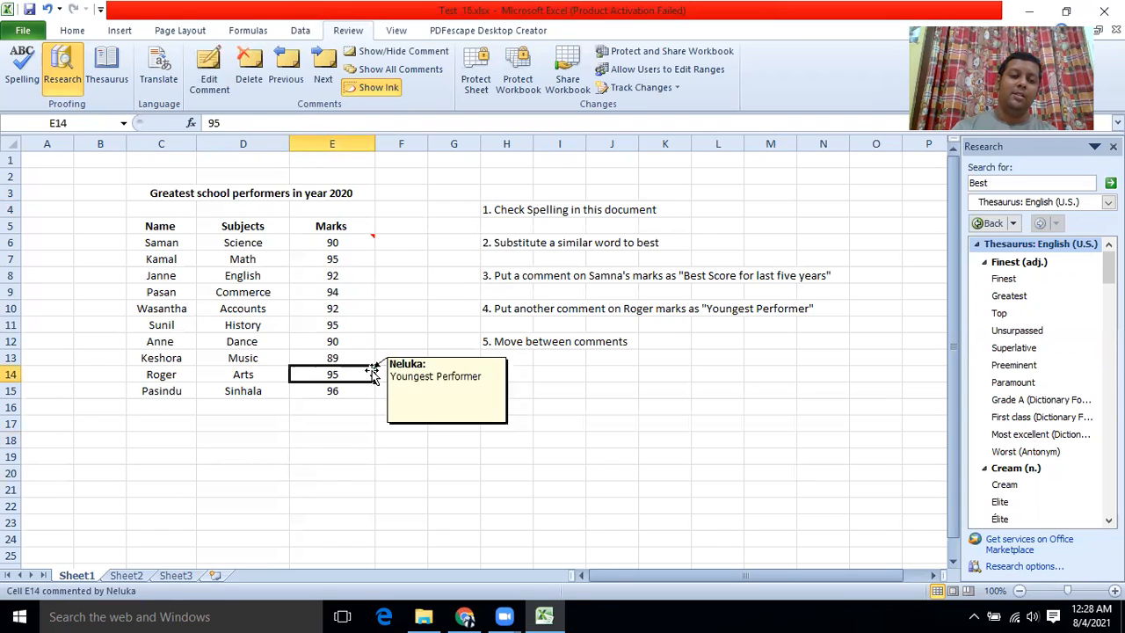
{"action": "left_click", "coordinate": [245, 63]}
Edit the comment on the Science marks in E6 so that it ends with "year 2021".
{"action": "left_click", "coordinate": [369, 239]}
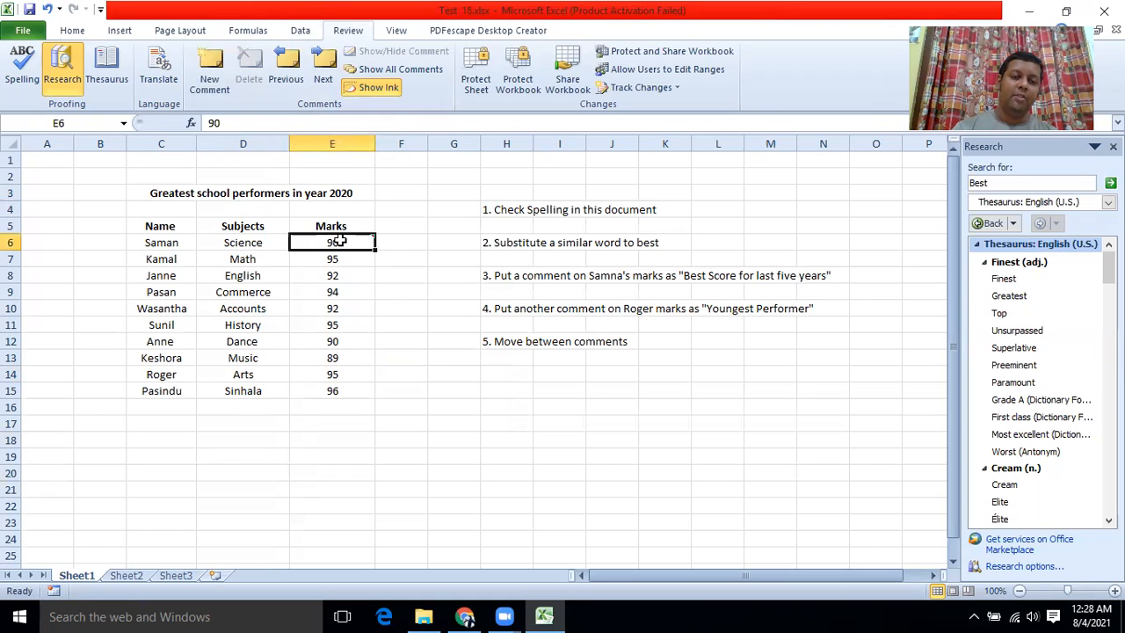
{"action": "mouse_move", "coordinate": [371, 239]}
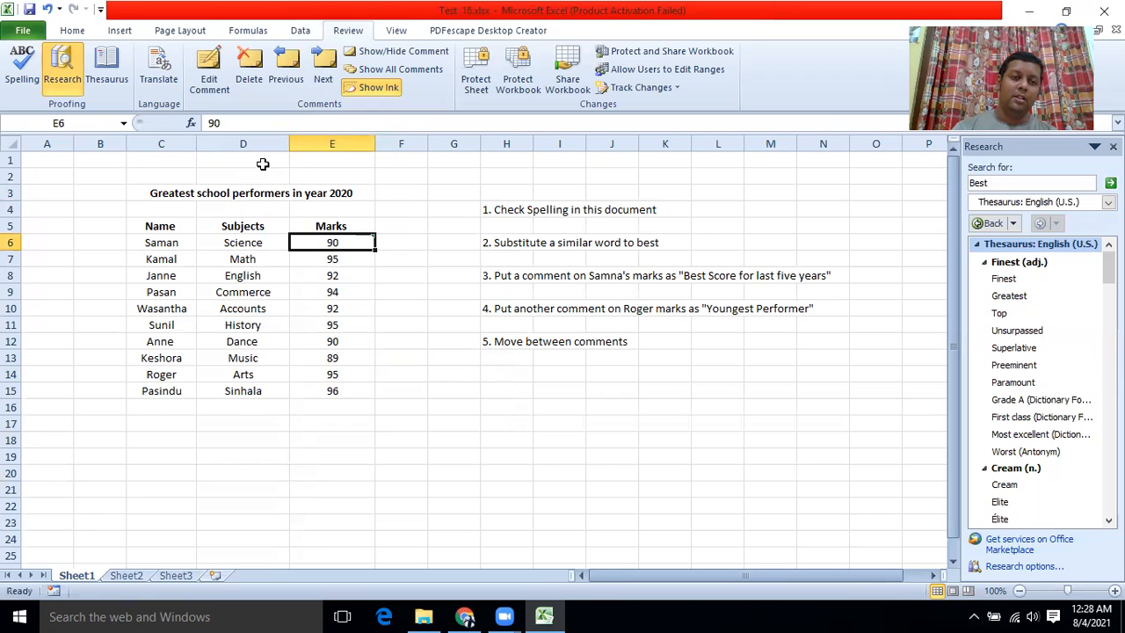
{"action": "left_click", "coordinate": [200, 70]}
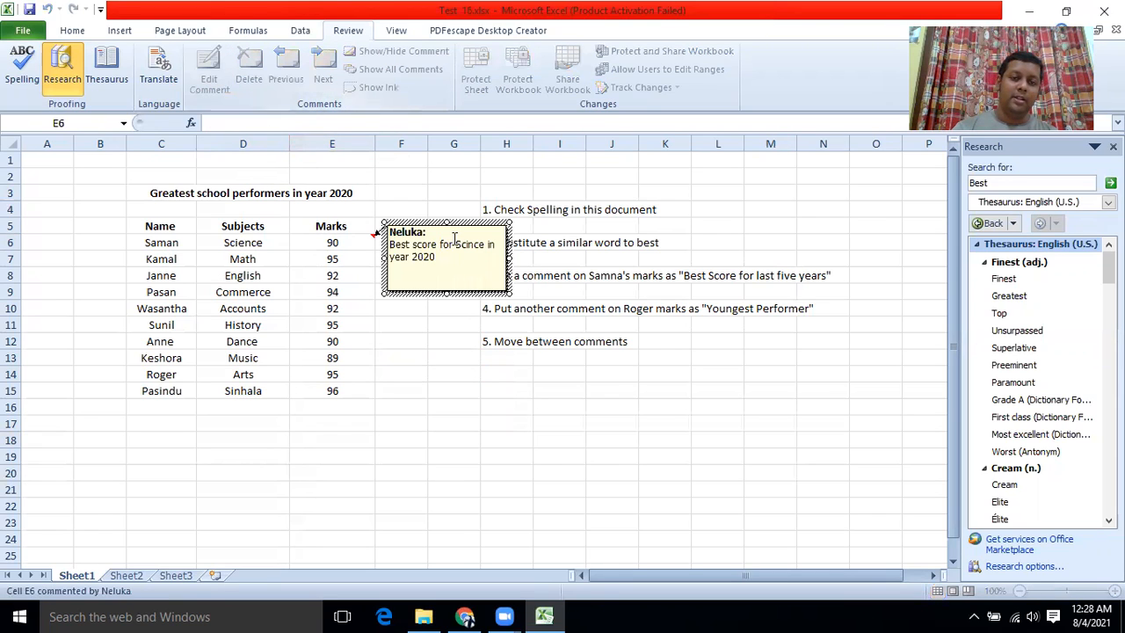
{"action": "key", "text": "BackSpace"}
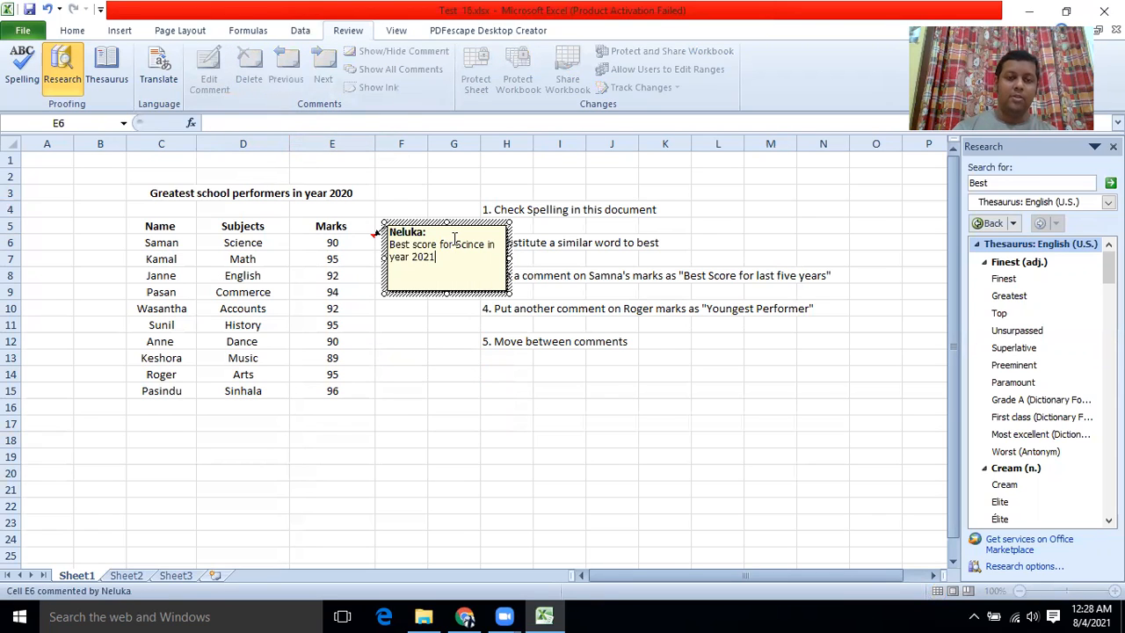
{"action": "left_click", "coordinate": [357, 485]}
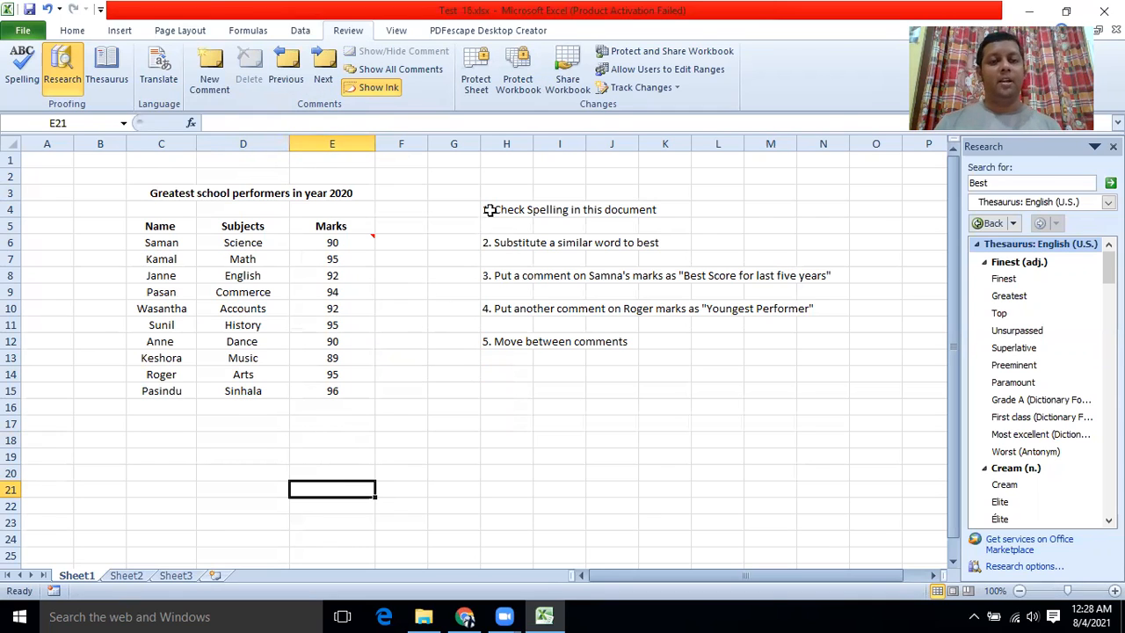
{"action": "left_click", "coordinate": [136, 577]}
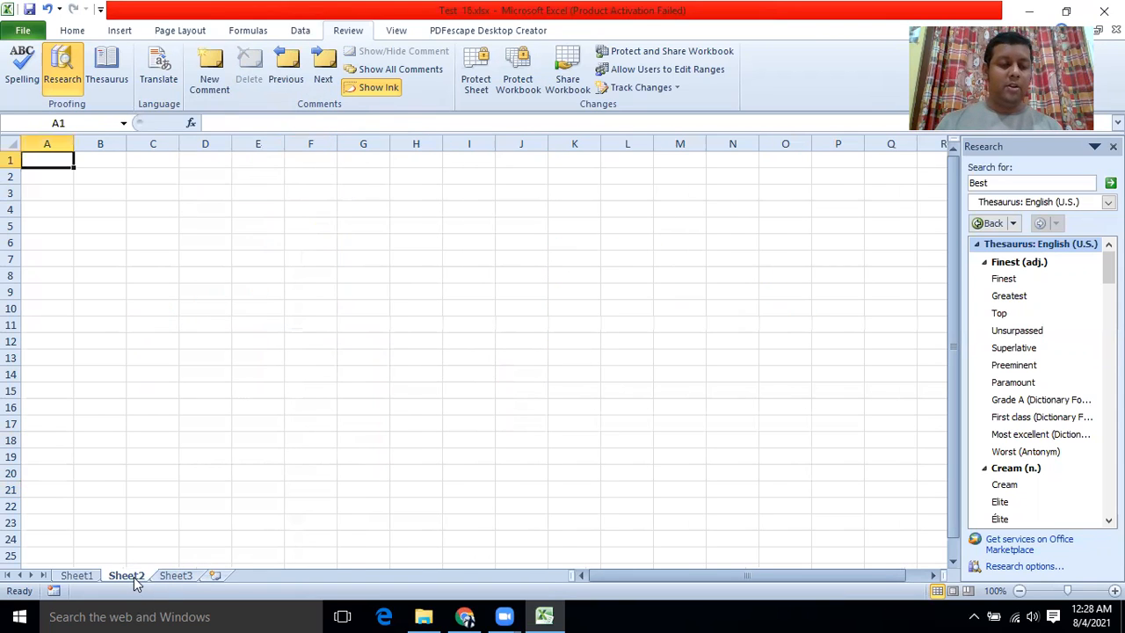
{"action": "left_click", "coordinate": [175, 577]}
{"action": "left_click", "coordinate": [88, 577]}
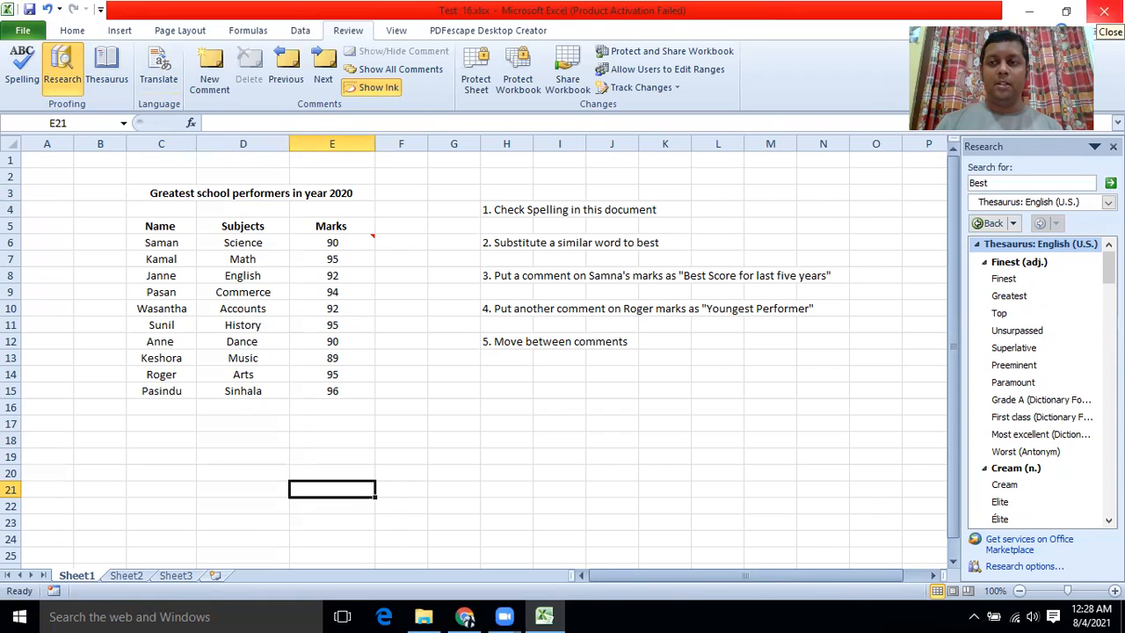
Close Test 16.xlsx and open the Test 17.xlsx workbook from the NCAS Excel folder.
{"action": "left_click", "coordinate": [1103, 11]}
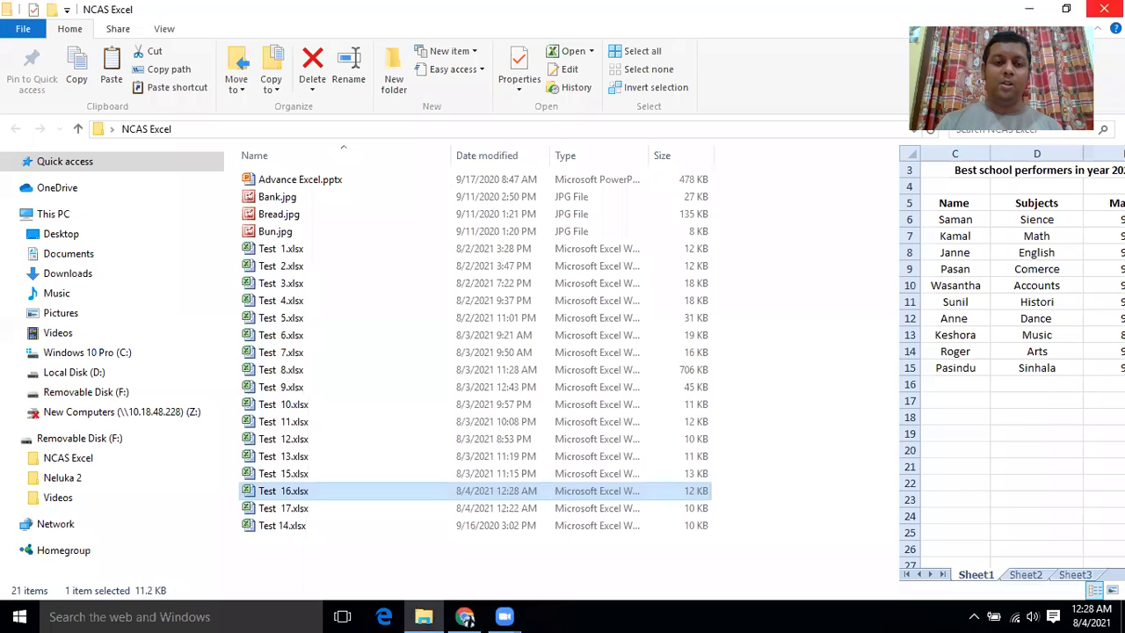
{"action": "double_click", "coordinate": [271, 508]}
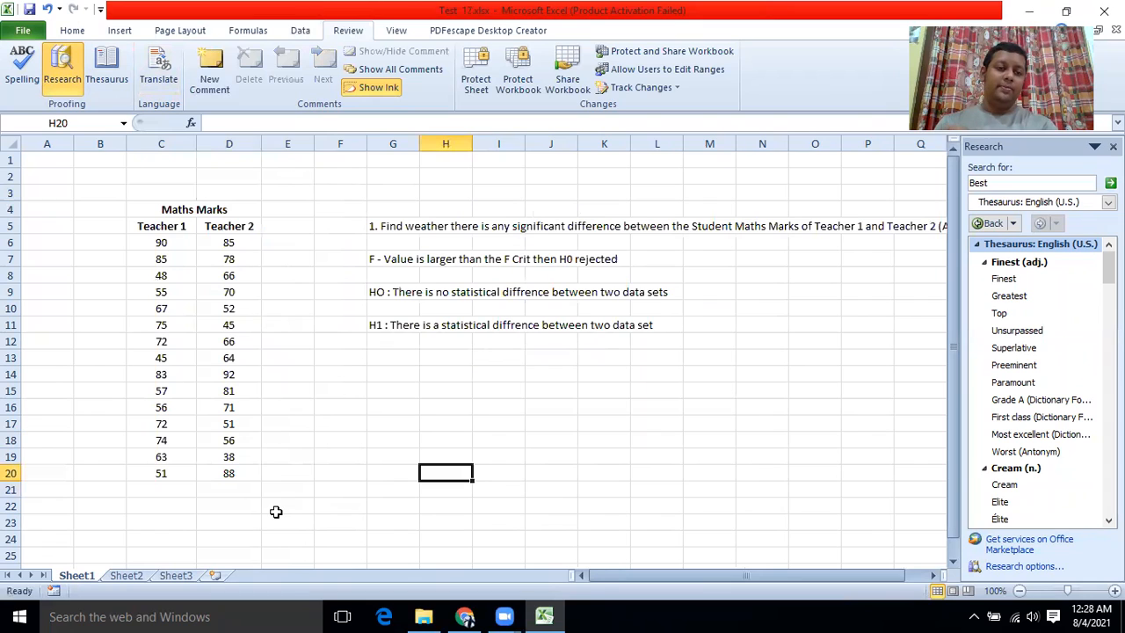
Read the exercise comparing the maths marks of Teacher 1 and Teacher 2, including the full question and the H0 and H1 hypotheses.
{"action": "left_click", "coordinate": [85, 255]}
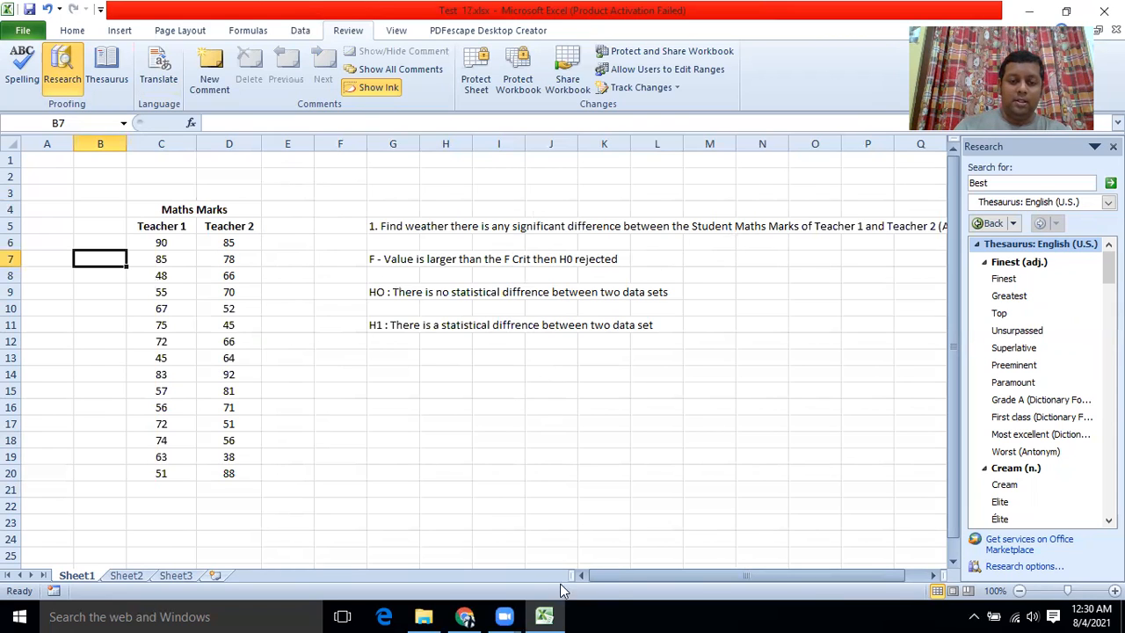
{"action": "left_click_drag", "start_coordinate": [616, 576], "coordinate": [668, 577]}
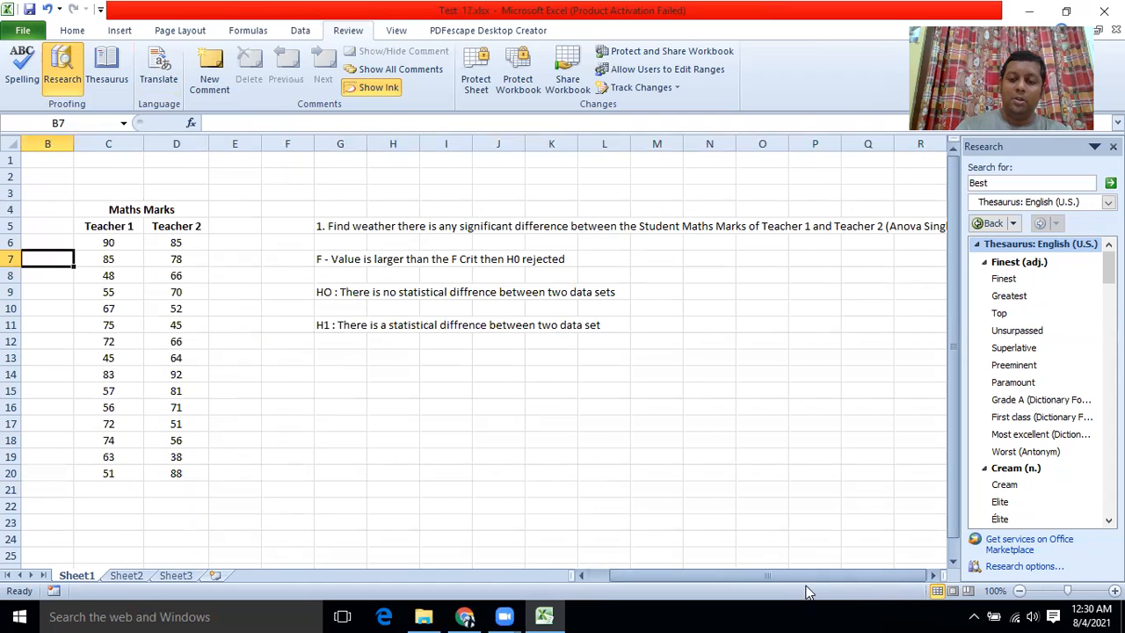
{"action": "left_click", "coordinate": [933, 577]}
{"action": "left_click", "coordinate": [933, 576]}
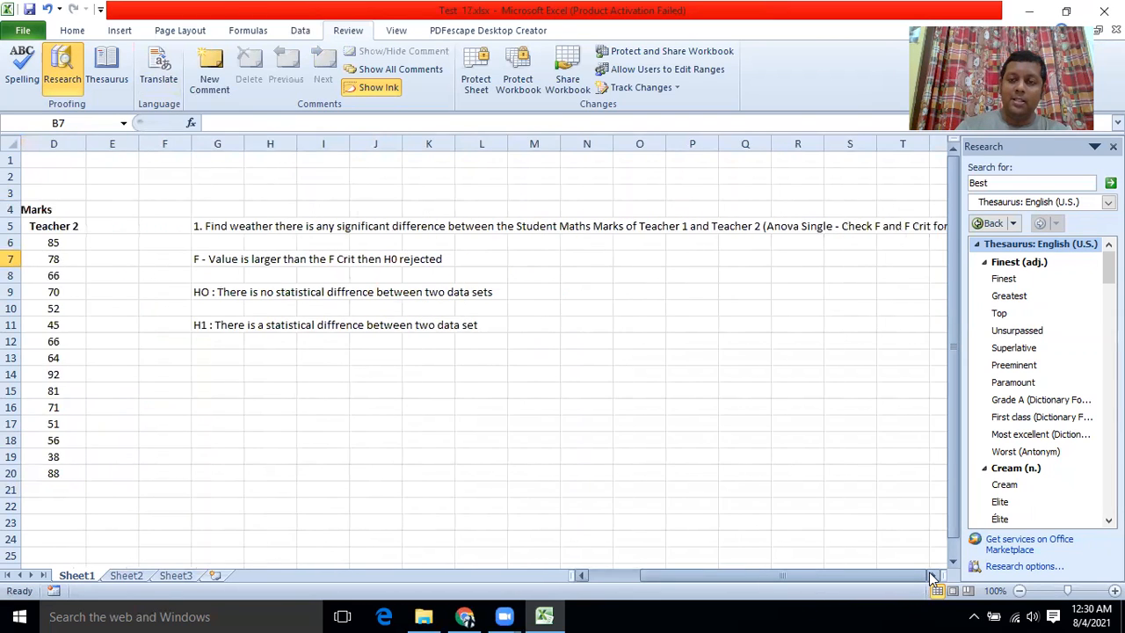
{"action": "left_click", "coordinate": [933, 577]}
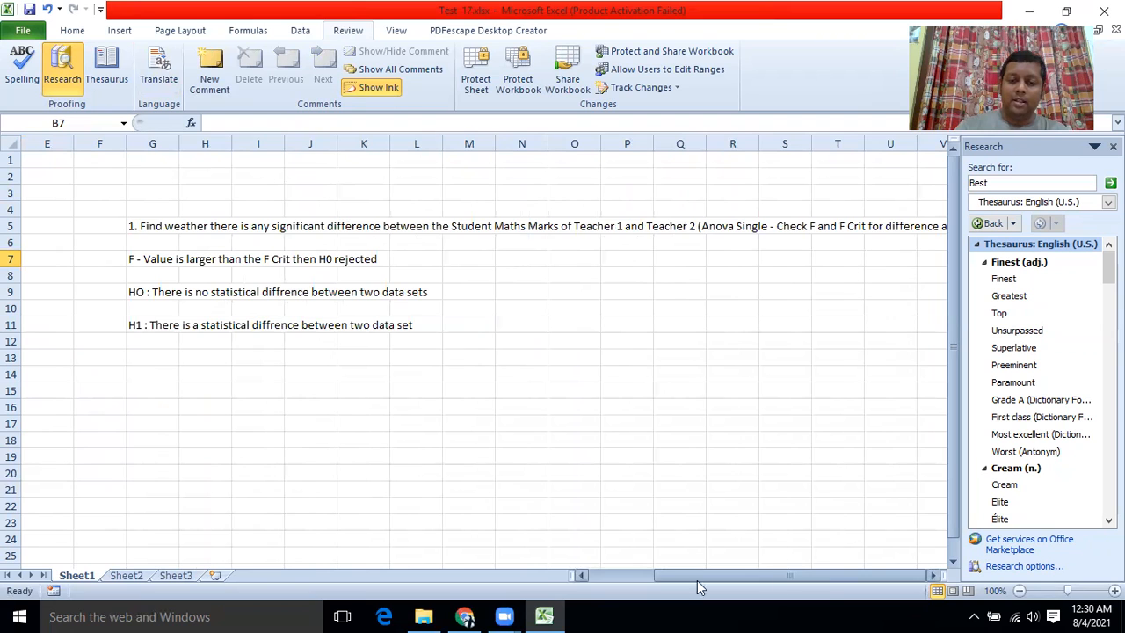
{"action": "left_click", "coordinate": [581, 576]}
{"action": "left_click", "coordinate": [581, 575]}
{"action": "left_click", "coordinate": [581, 575]}
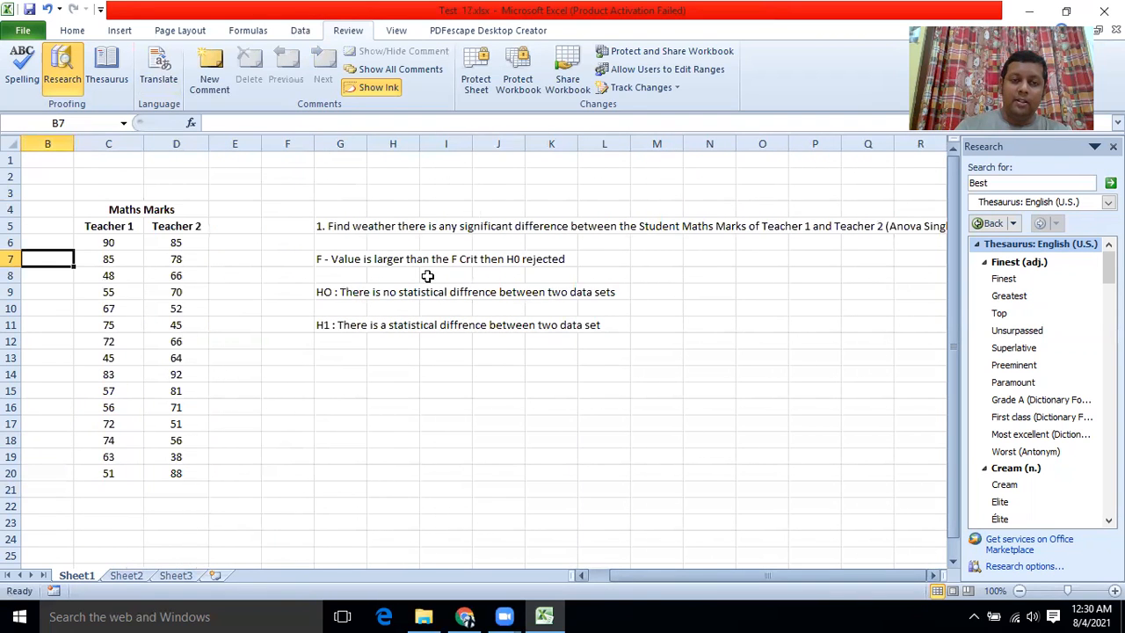
{"action": "left_click", "coordinate": [581, 576]}
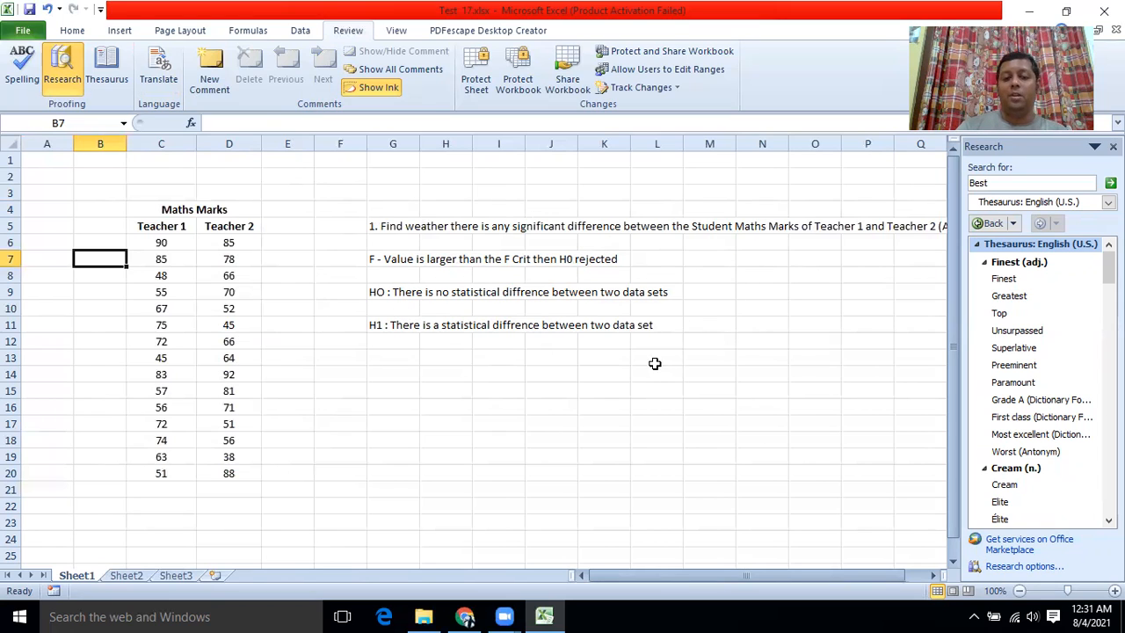
{"action": "left_click", "coordinate": [932, 575]}
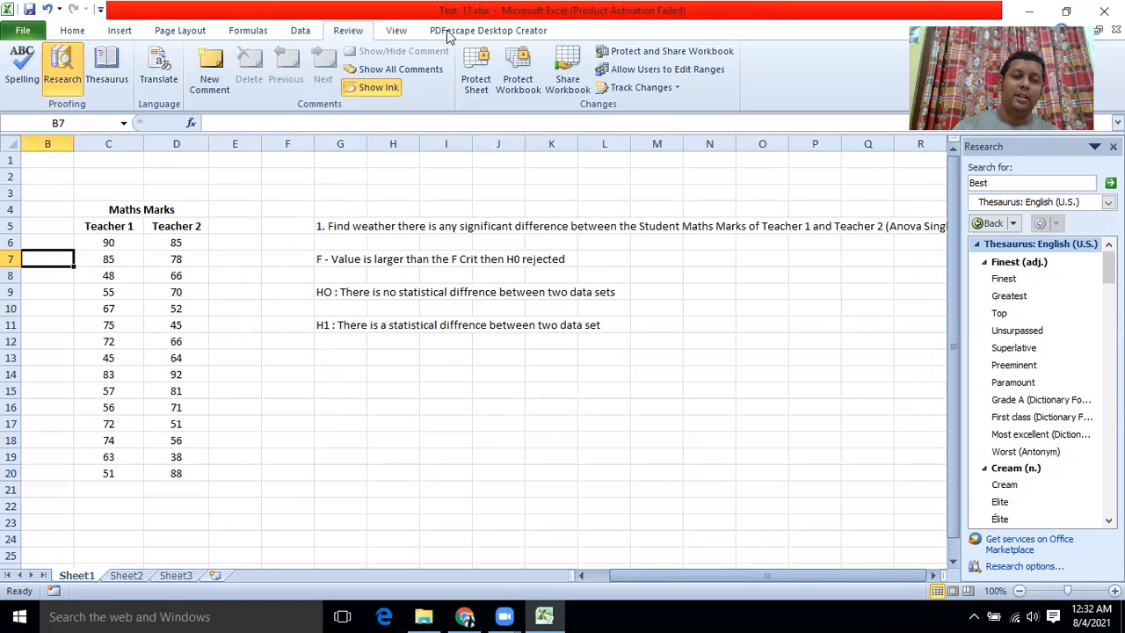
Close the Test 17.xlsx workbook and reopen it from the NCAS Excel folder.
{"action": "left_click", "coordinate": [1089, 10]}
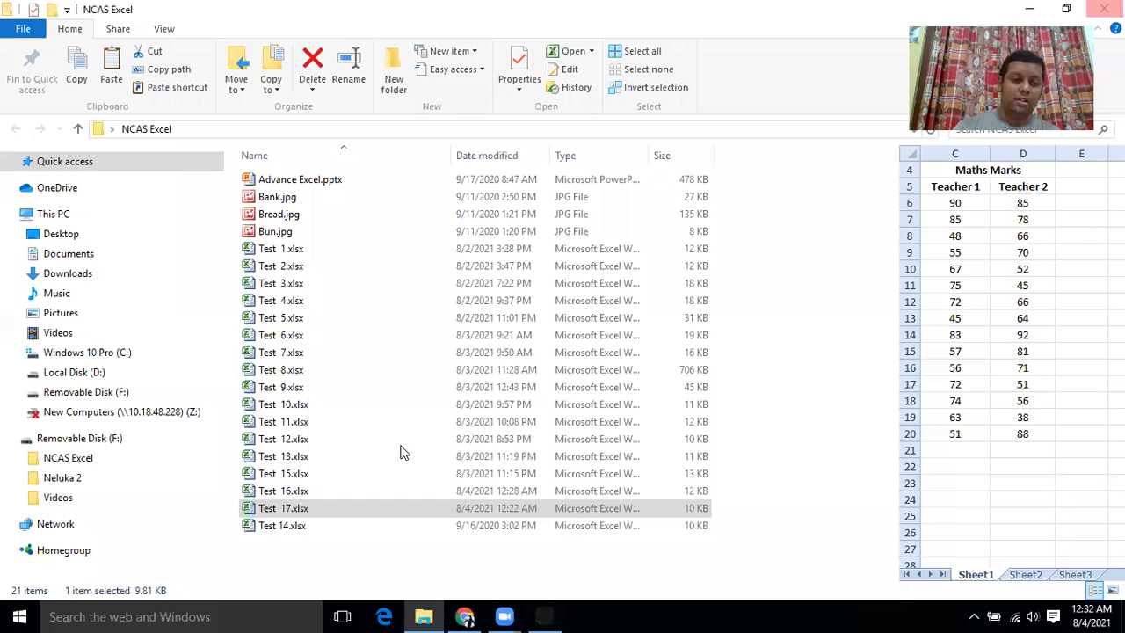
{"action": "double_click", "coordinate": [271, 512]}
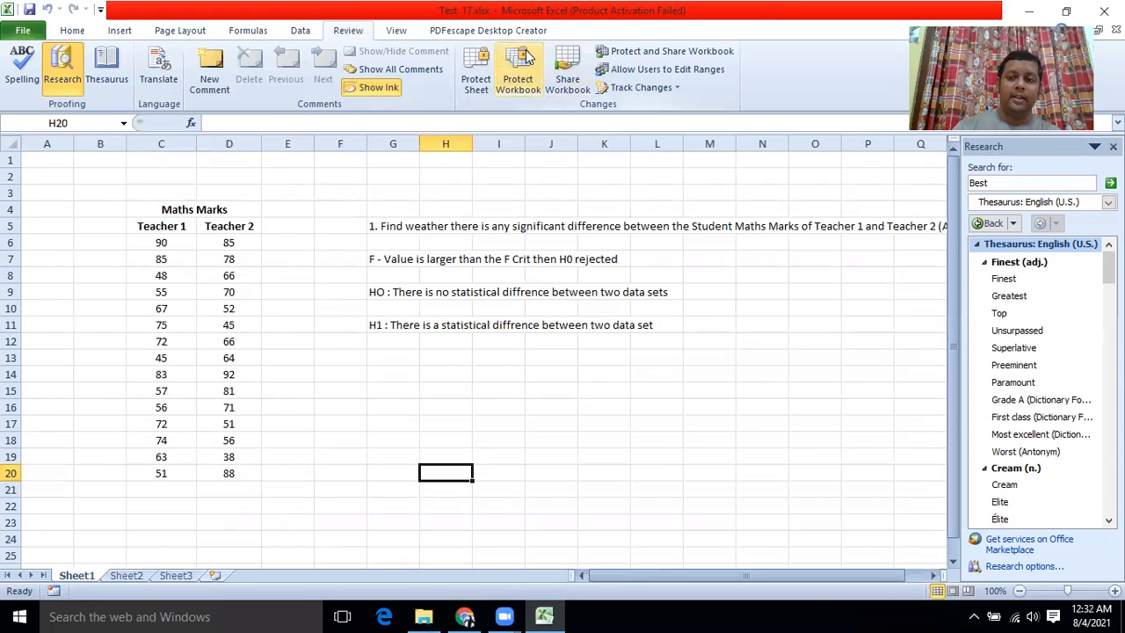
Set up an Anova: Single Factor data analysis with both teachers' marks, including their headings, in C5:D20 as the input range.
{"action": "left_click", "coordinate": [302, 33]}
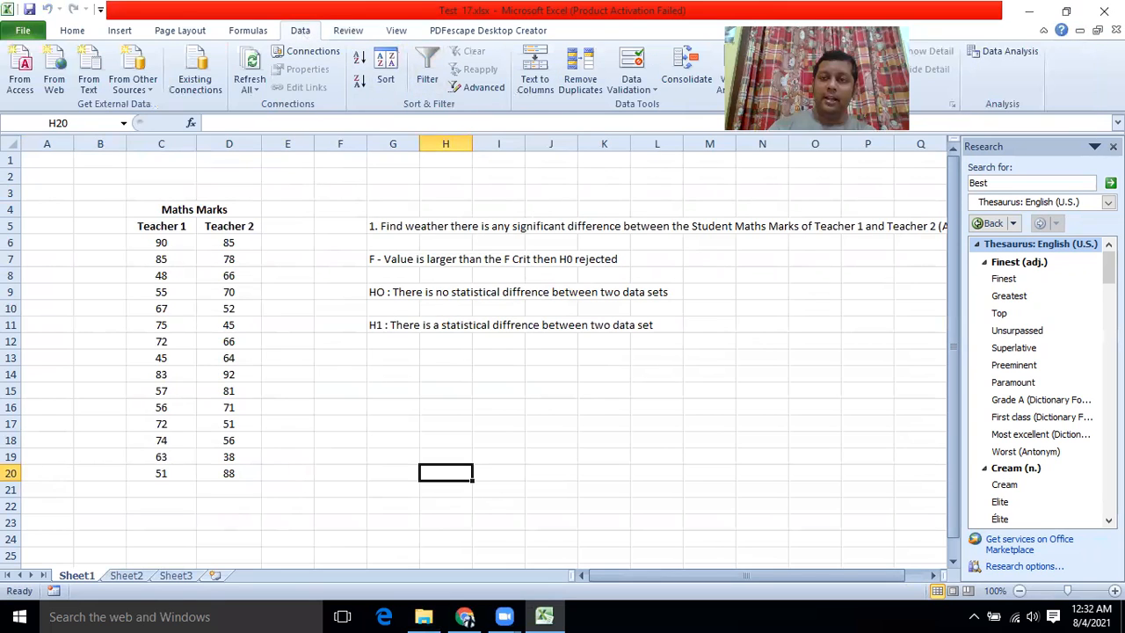
{"action": "left_click", "coordinate": [1001, 51]}
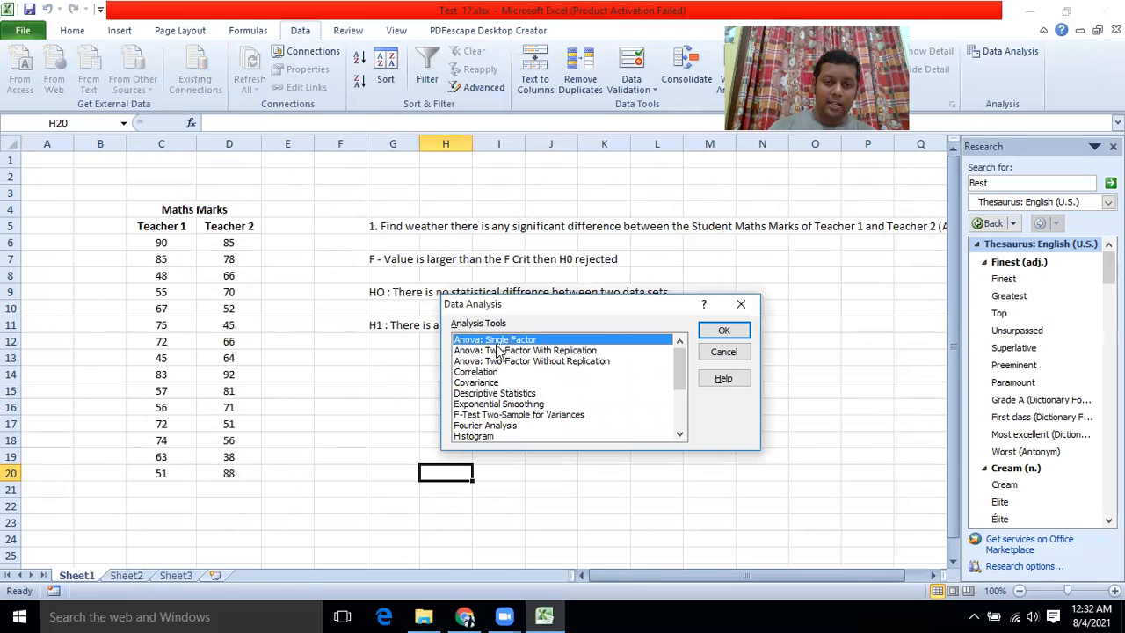
{"action": "left_click", "coordinate": [705, 330]}
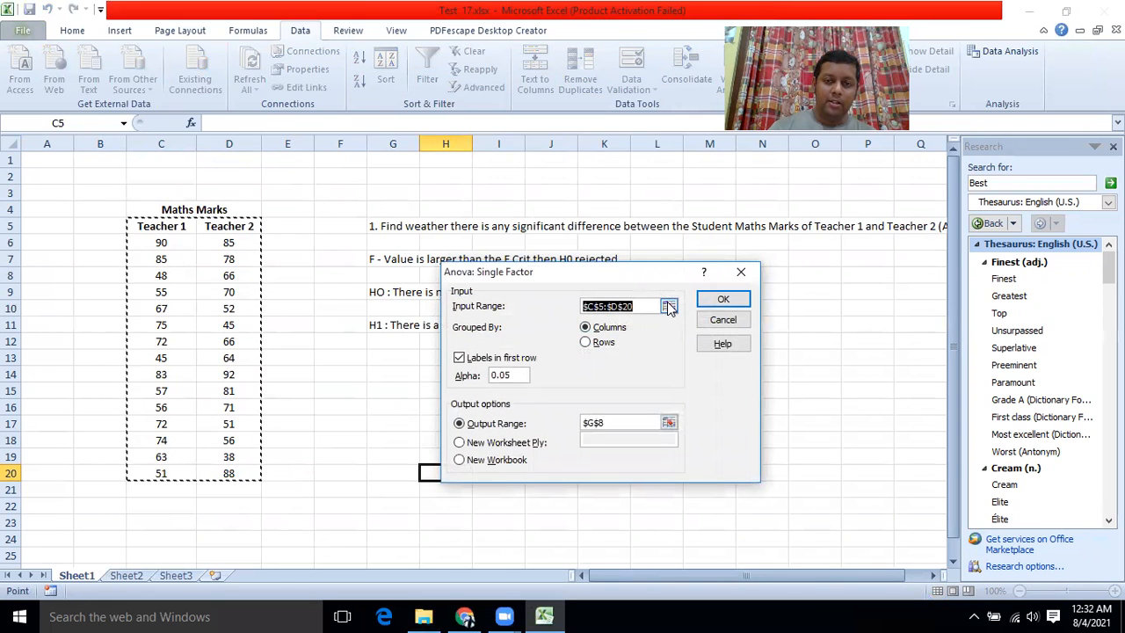
{"action": "left_click", "coordinate": [667, 305]}
{"action": "left_click_drag", "start_coordinate": [144, 230], "coordinate": [231, 473]}
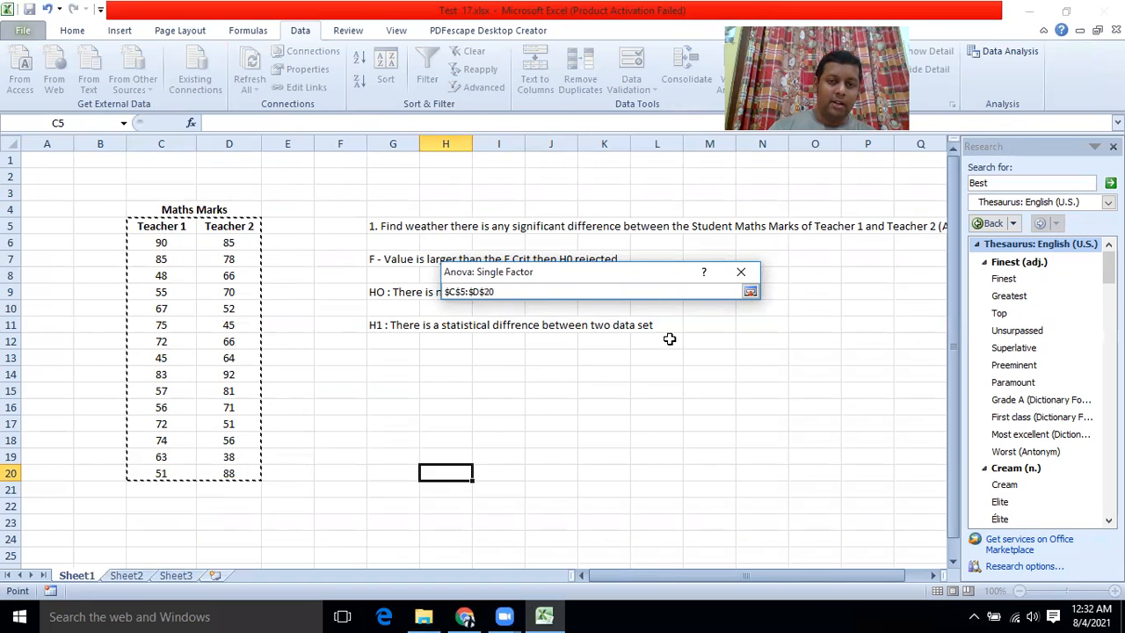
{"action": "left_click", "coordinate": [750, 290]}
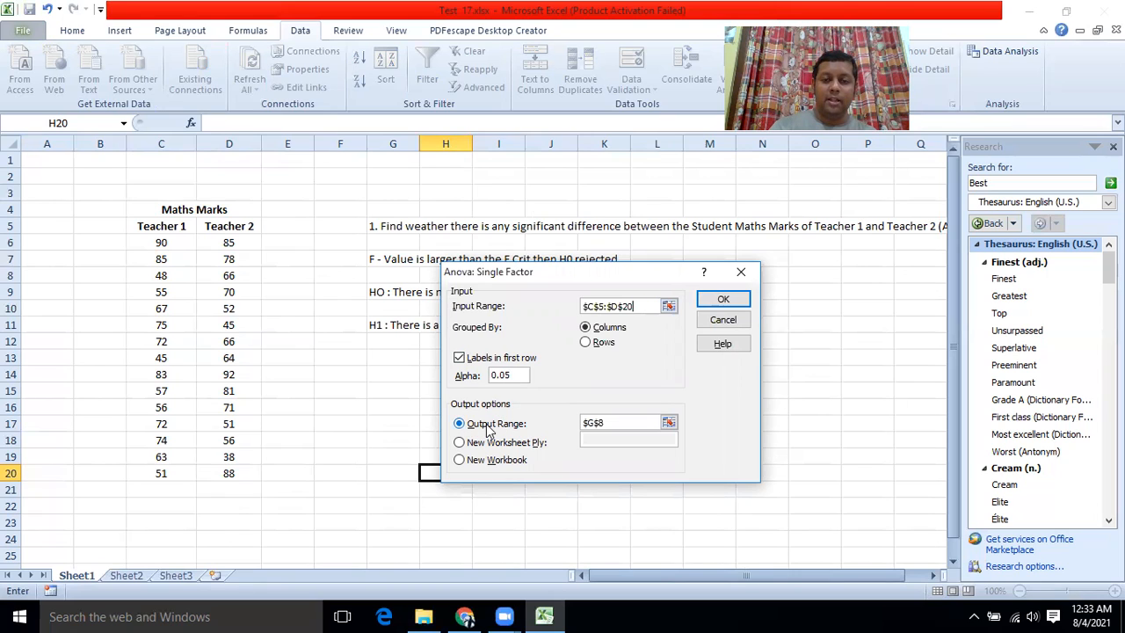
Set the ANOVA output range to G14 and run the analysis.
{"action": "left_click", "coordinate": [669, 423]}
{"action": "left_click", "coordinate": [390, 378]}
{"action": "left_click", "coordinate": [749, 292]}
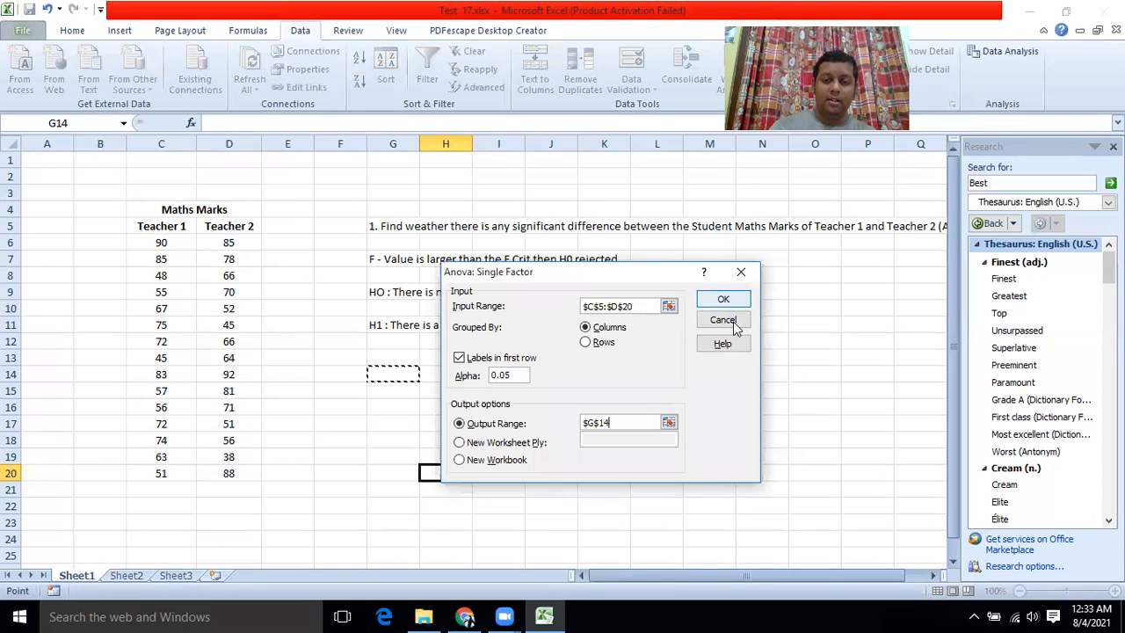
{"action": "left_click", "coordinate": [718, 300]}
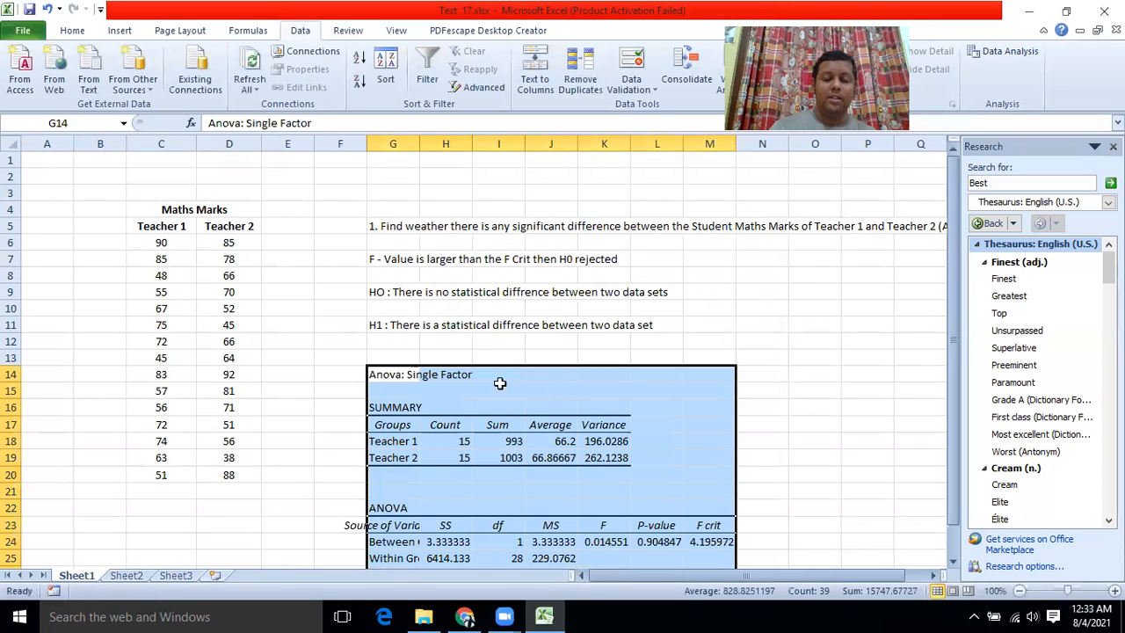
Examine the summary and ANOVA tables, comparing the F value with F crit against the rejection rule for H0.
{"action": "scroll", "coordinate": [537, 377], "scroll_direction": "down", "scroll_amount": 2}
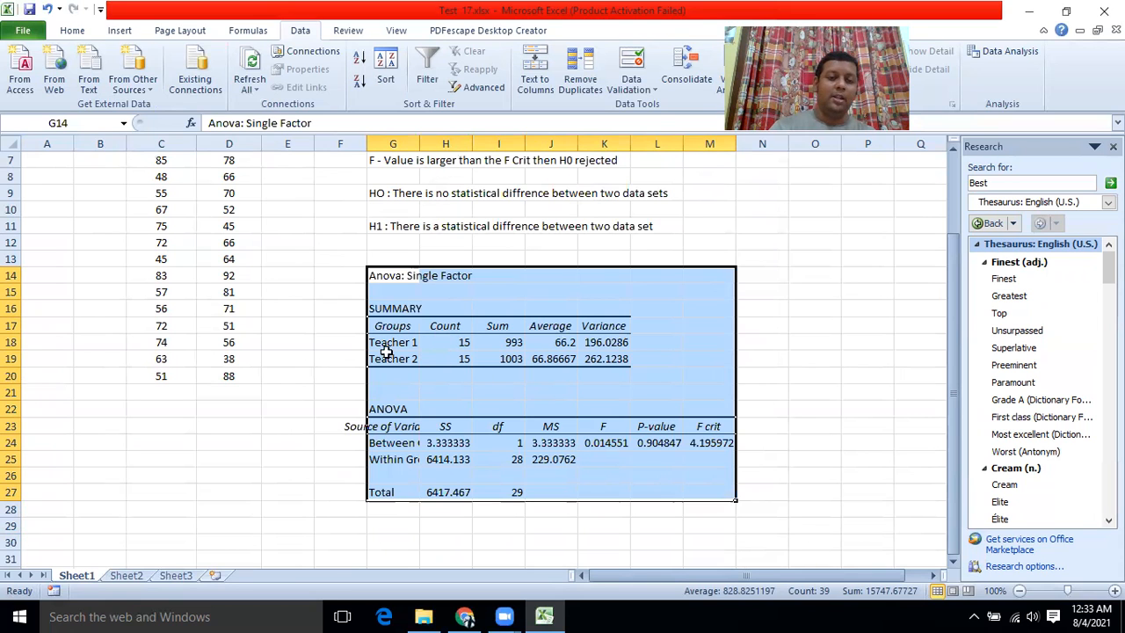
{"action": "scroll", "coordinate": [206, 332], "scroll_direction": "up", "scroll_amount": 2}
{"action": "scroll", "coordinate": [484, 414], "scroll_direction": "down", "scroll_amount": 2}
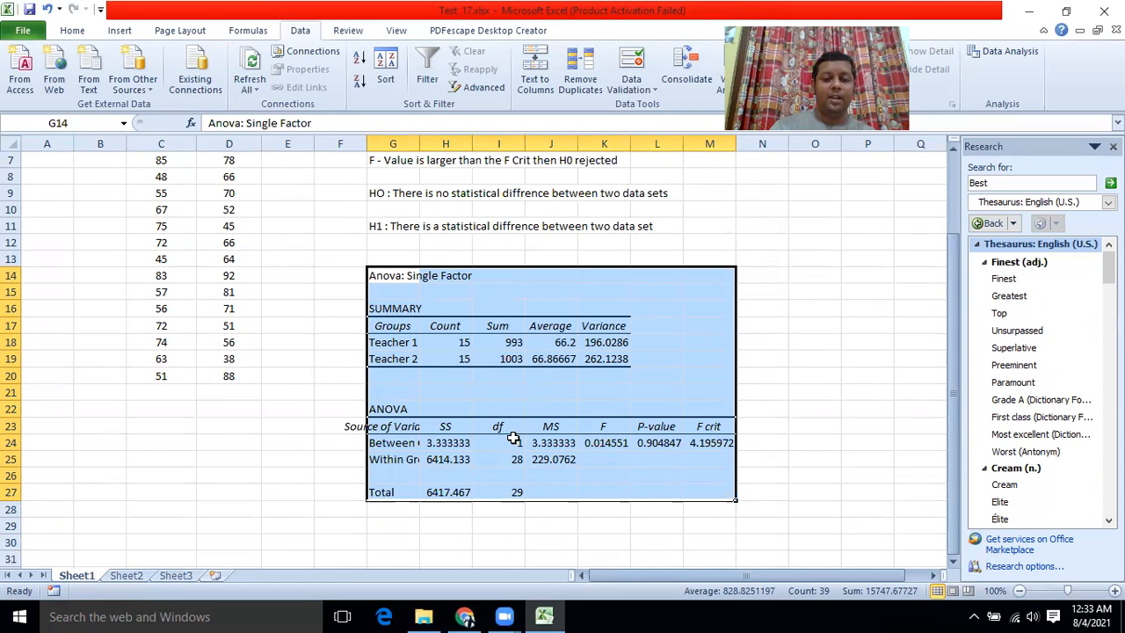
{"action": "scroll", "coordinate": [513, 439], "scroll_direction": "down", "scroll_amount": 1}
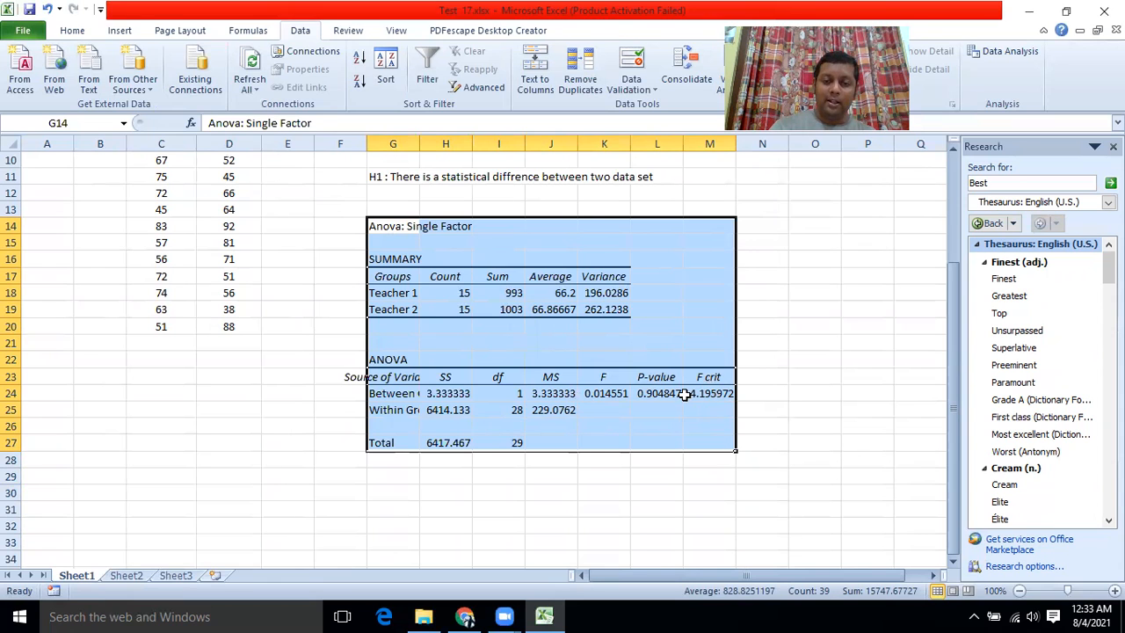
{"action": "scroll", "coordinate": [683, 395], "scroll_direction": "up", "scroll_amount": 1}
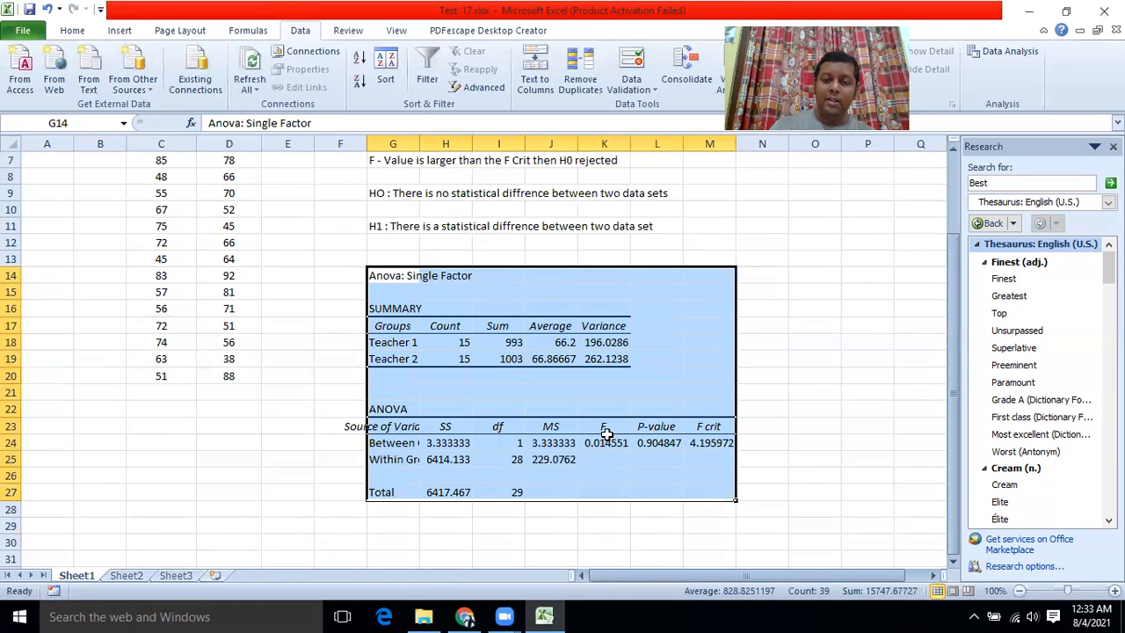
{"action": "scroll", "coordinate": [700, 426], "scroll_direction": "up", "scroll_amount": 2}
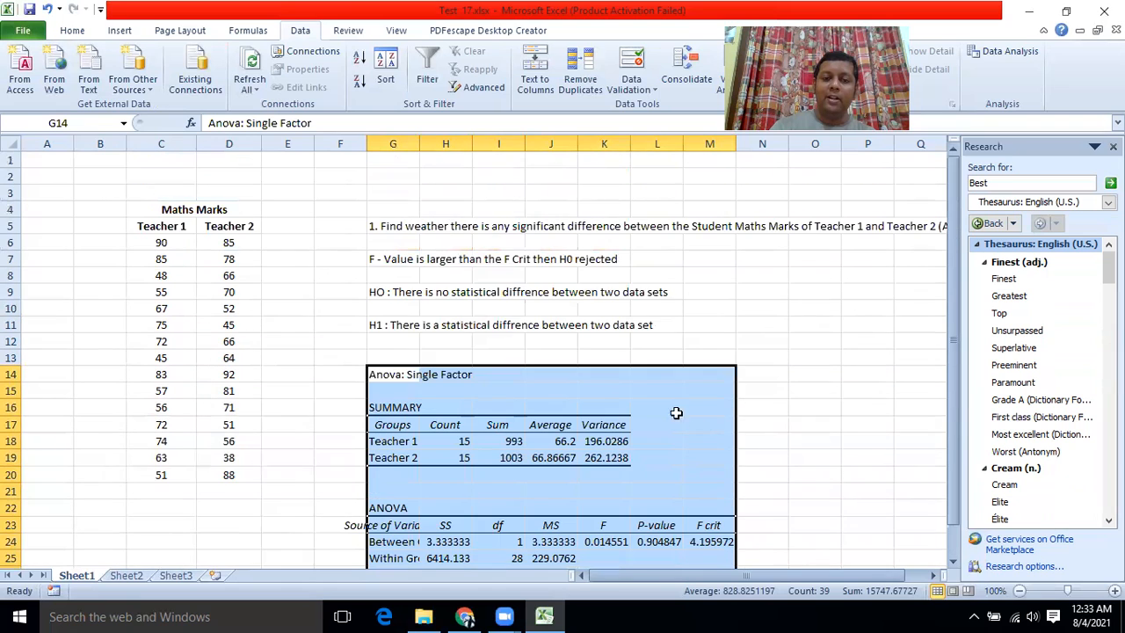
Highlight the H0 hypothesis statement across G9:L9 with a green cell fill.
{"action": "left_click_drag", "start_coordinate": [371, 292], "coordinate": [659, 291]}
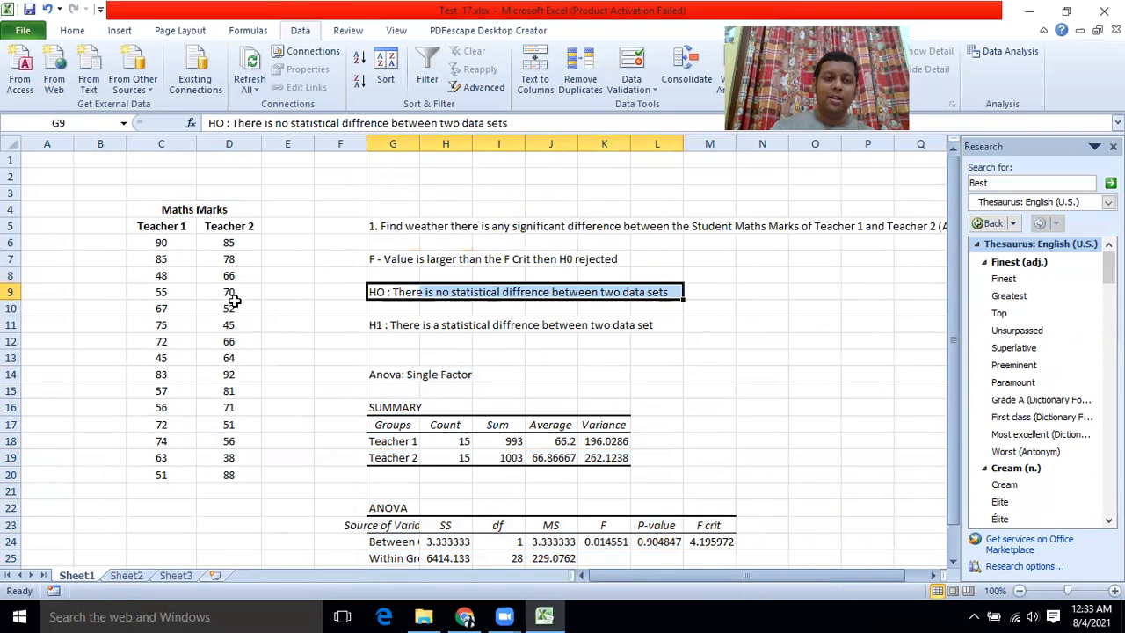
{"action": "left_click", "coordinate": [73, 32]}
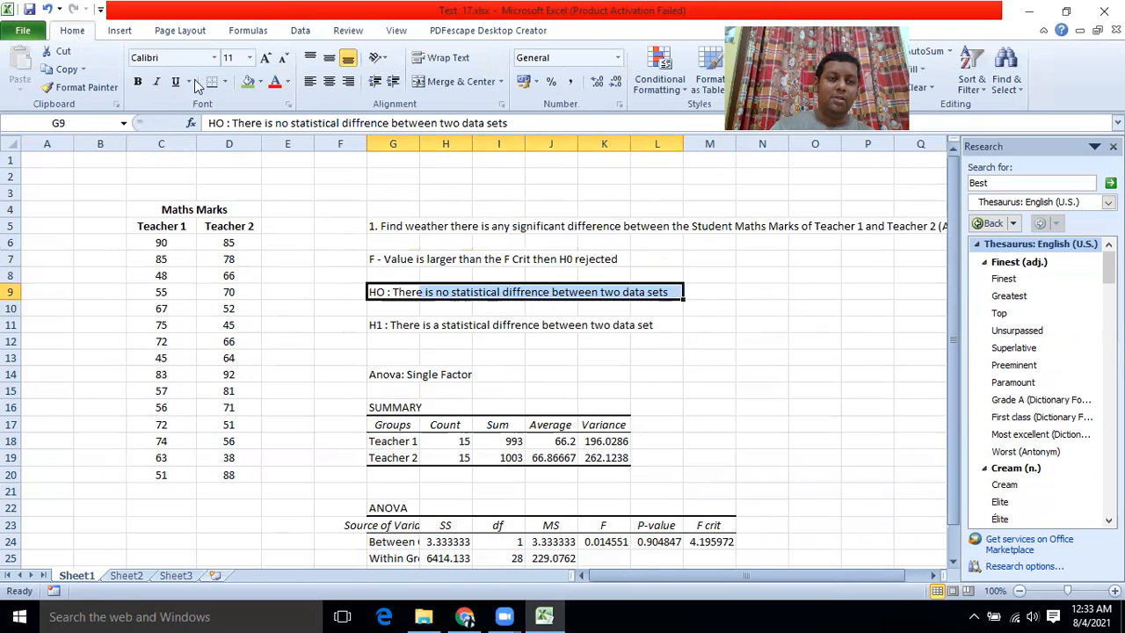
{"action": "left_click", "coordinate": [247, 81]}
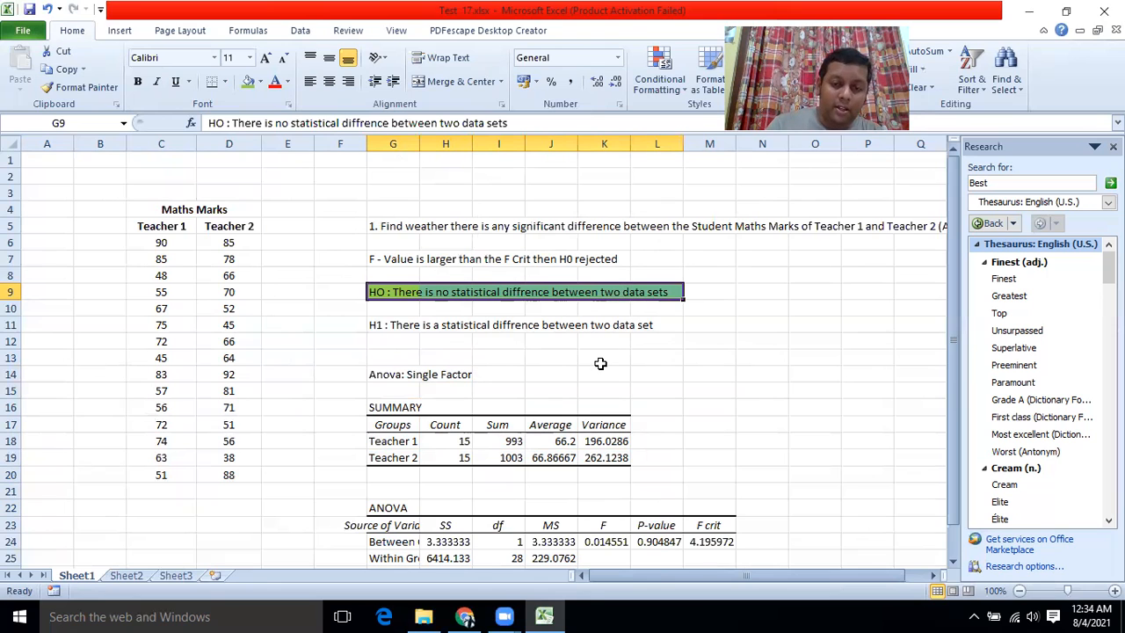
{"action": "scroll", "coordinate": [599, 351], "scroll_direction": "down", "scroll_amount": 2}
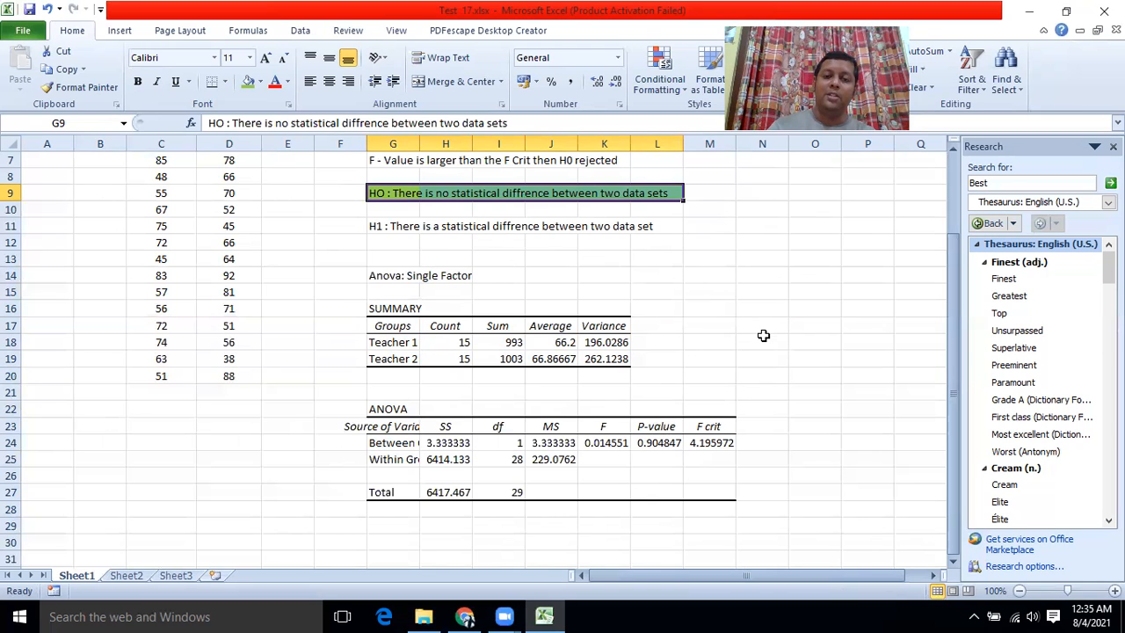
{"action": "scroll", "coordinate": [645, 291], "scroll_direction": "up", "scroll_amount": 2}
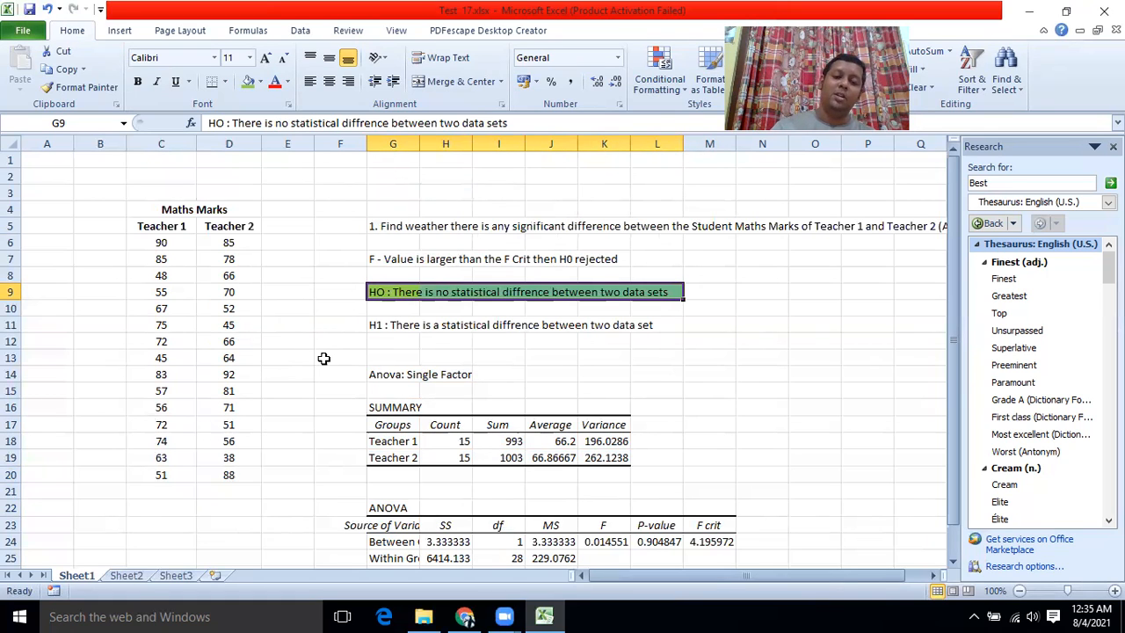
{"action": "scroll", "coordinate": [324, 358], "scroll_direction": "down", "scroll_amount": 4}
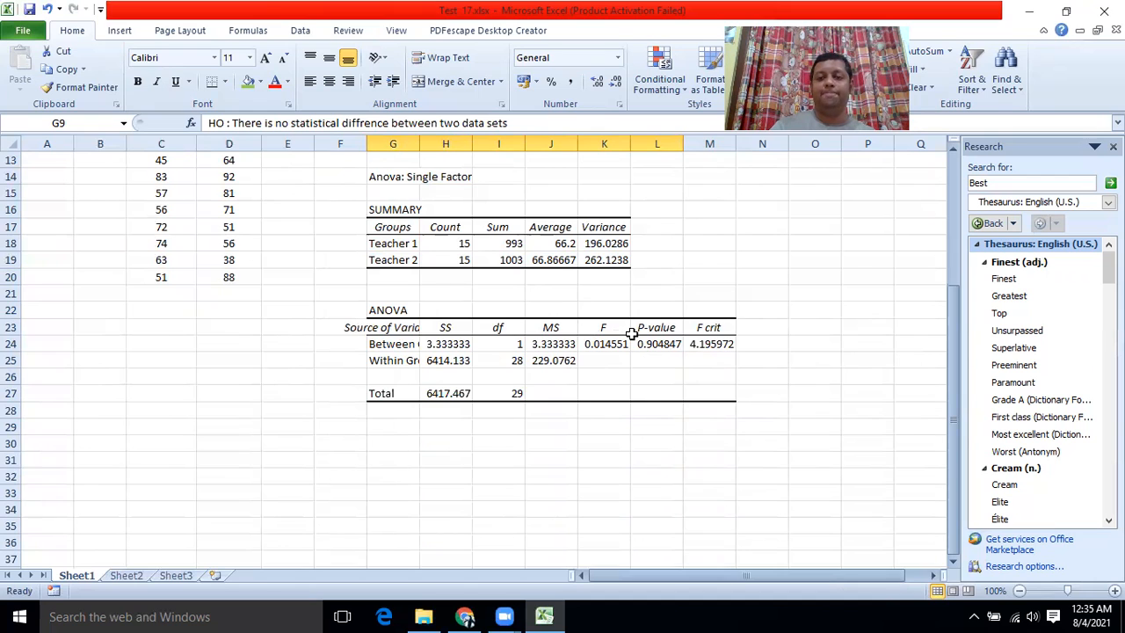
{"action": "scroll", "coordinate": [631, 334], "scroll_direction": "up", "scroll_amount": 2}
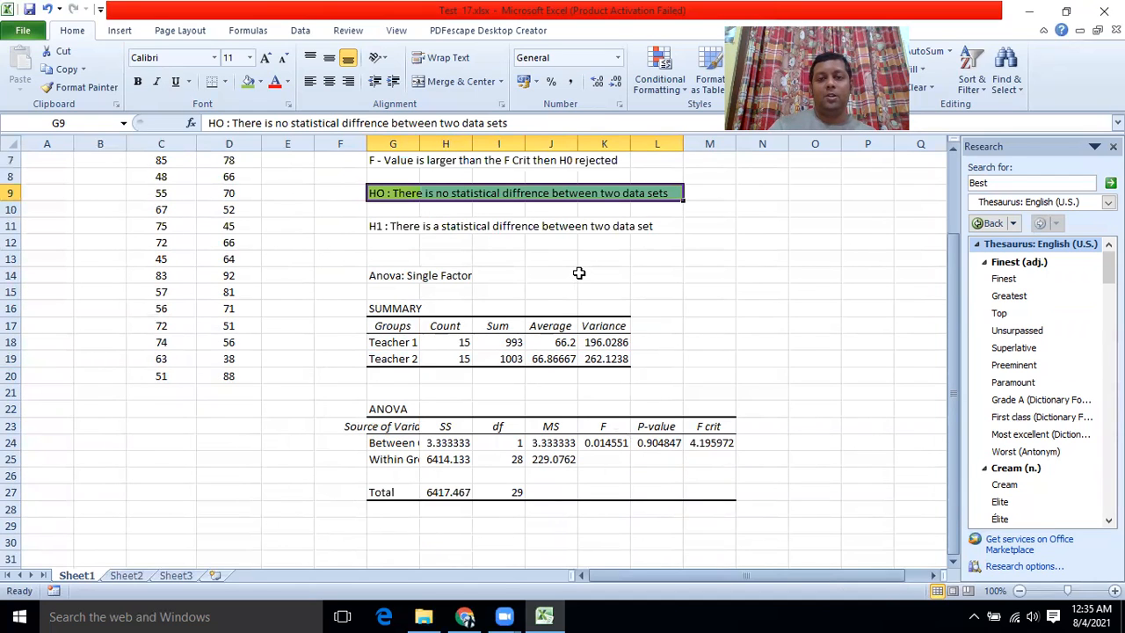